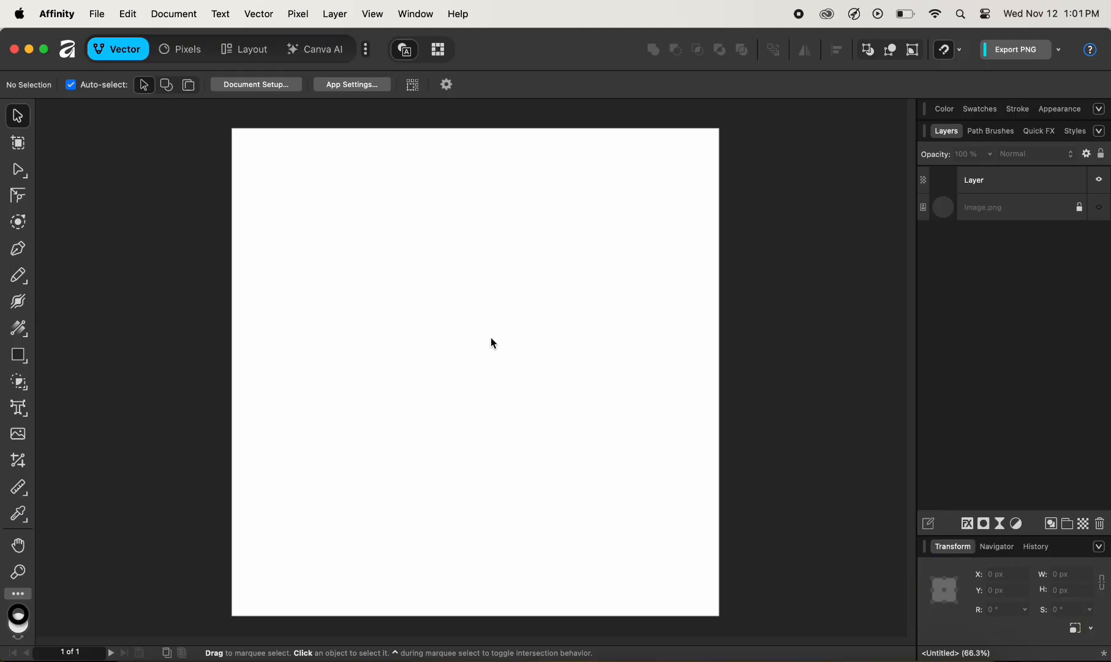
Step: Draw a closed, tilted four-sided shape with the Pen tool, with corners near (652, 744), (1067, 393), (1387, 713) and (940, 1073) px
{"action": "left_click", "coordinate": [19, 251]}
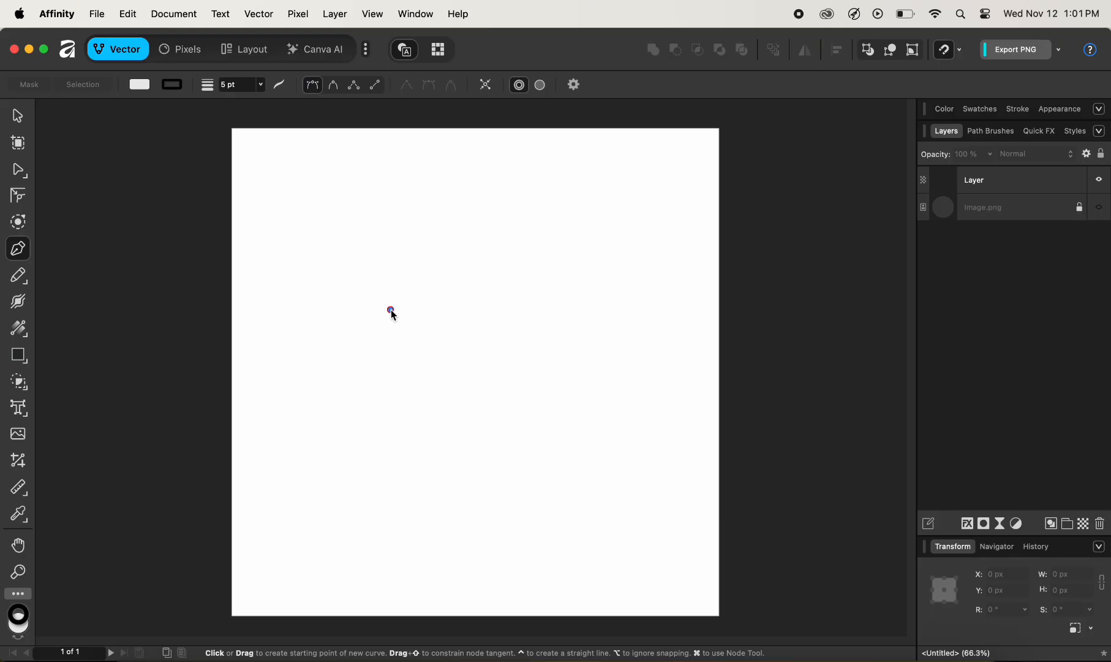
{"action": "left_click", "coordinate": [390, 310]}
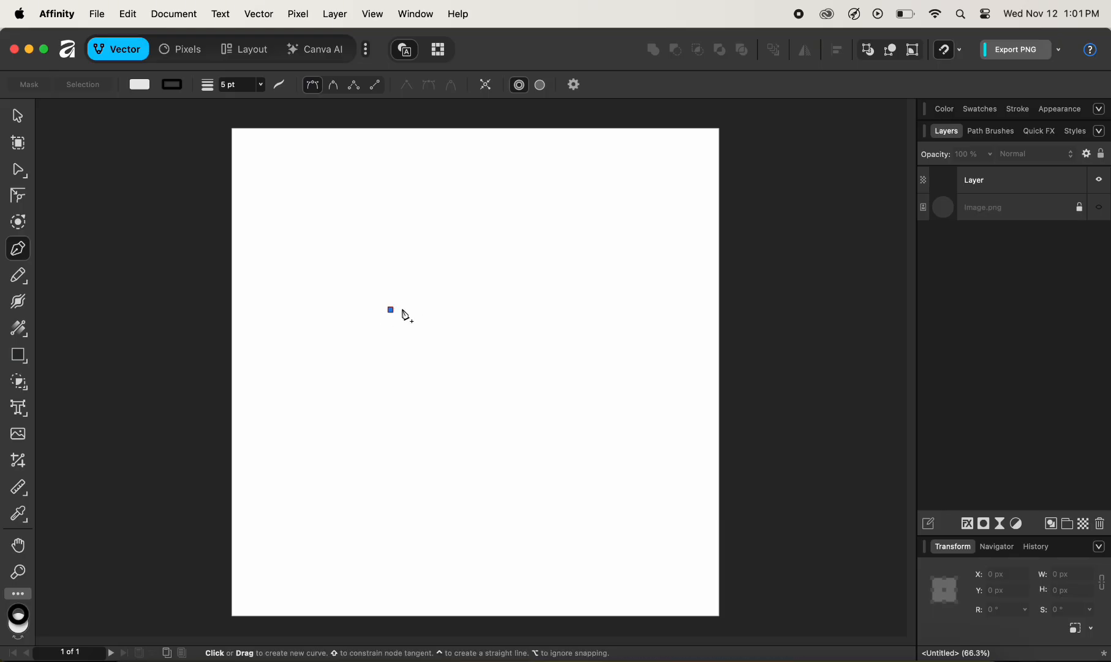
{"action": "left_click", "coordinate": [492, 225]}
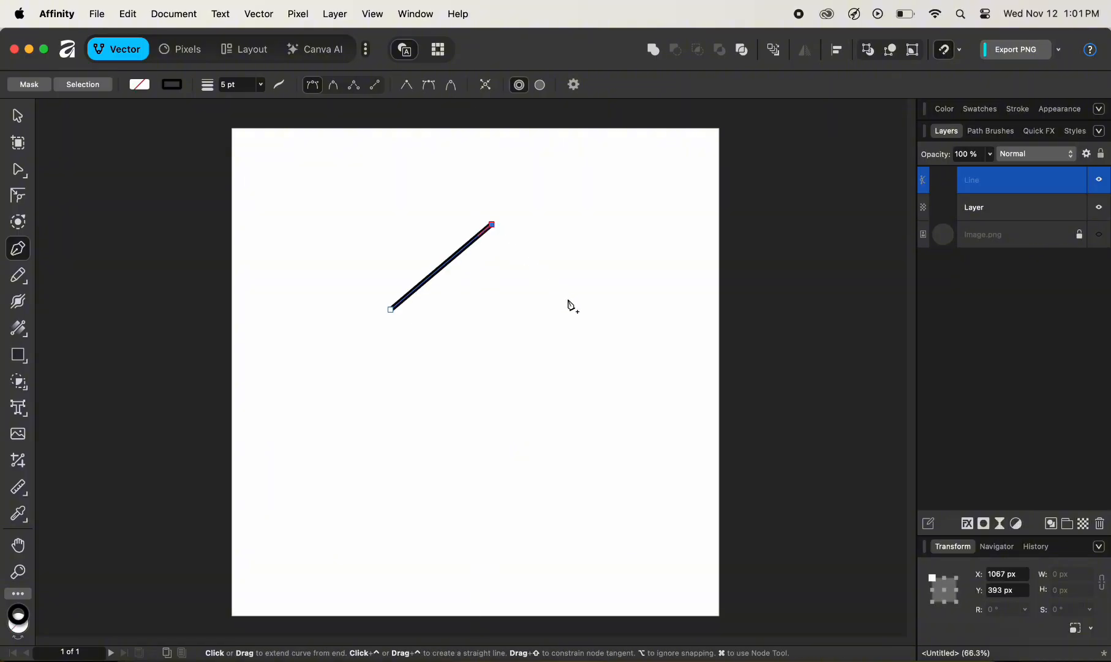
{"action": "left_click", "coordinate": [569, 302]}
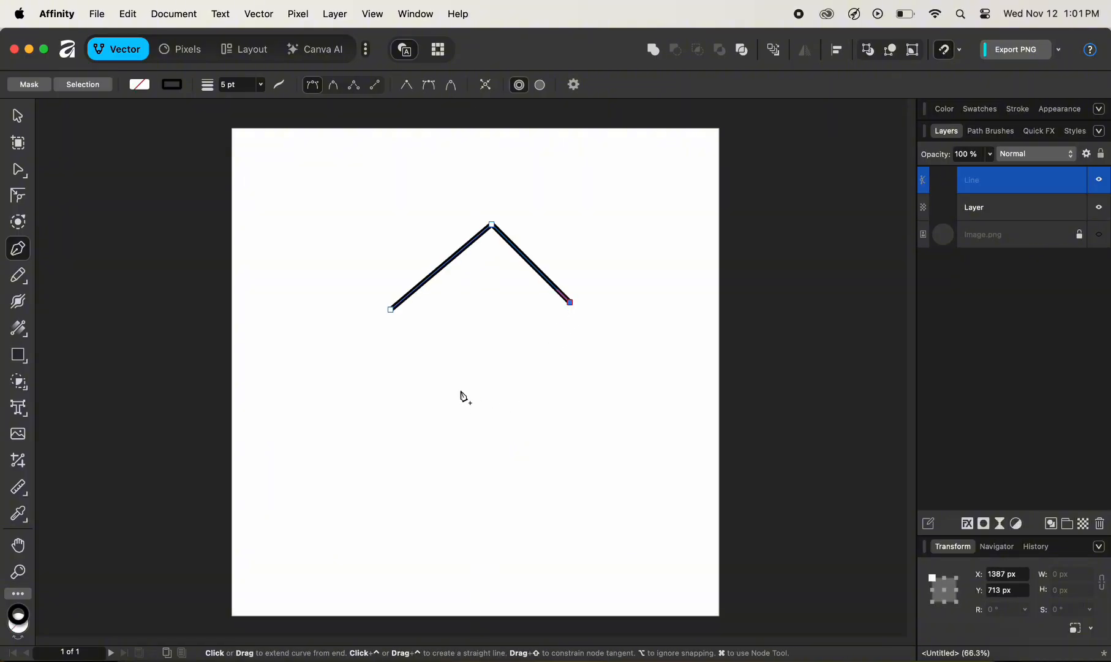
{"action": "left_click", "coordinate": [461, 389]}
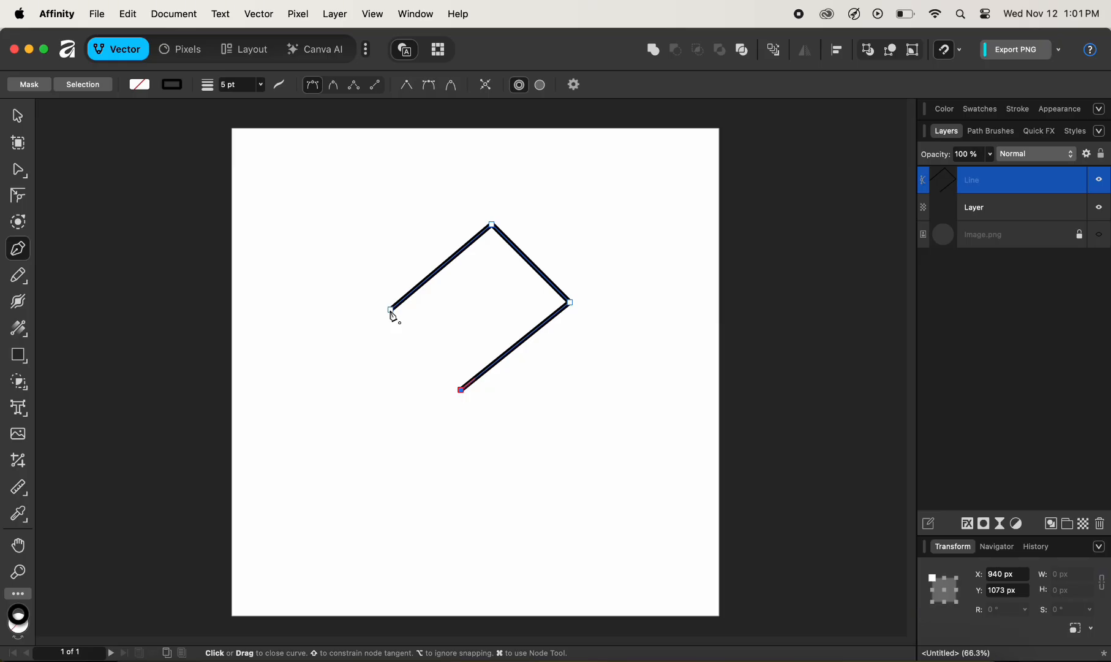
{"action": "left_click", "coordinate": [391, 310]}
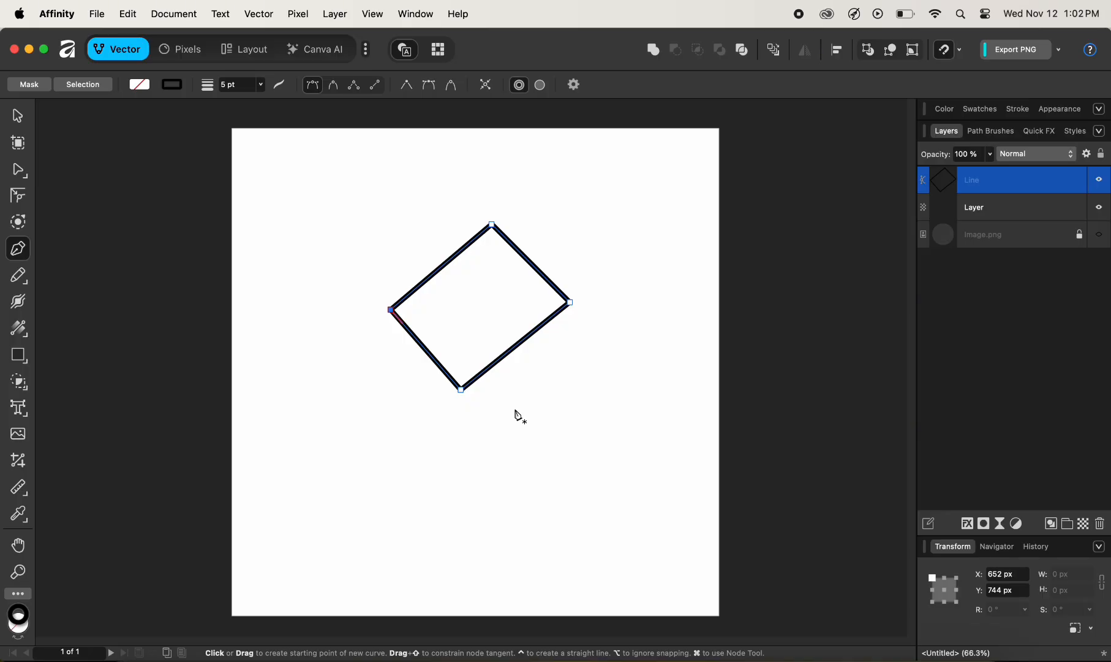
Step: Draw a closed rectangle about 493 by 432 px with straight Pen segments, below and to the right of the tilted shape
{"action": "left_click", "coordinate": [515, 409]}
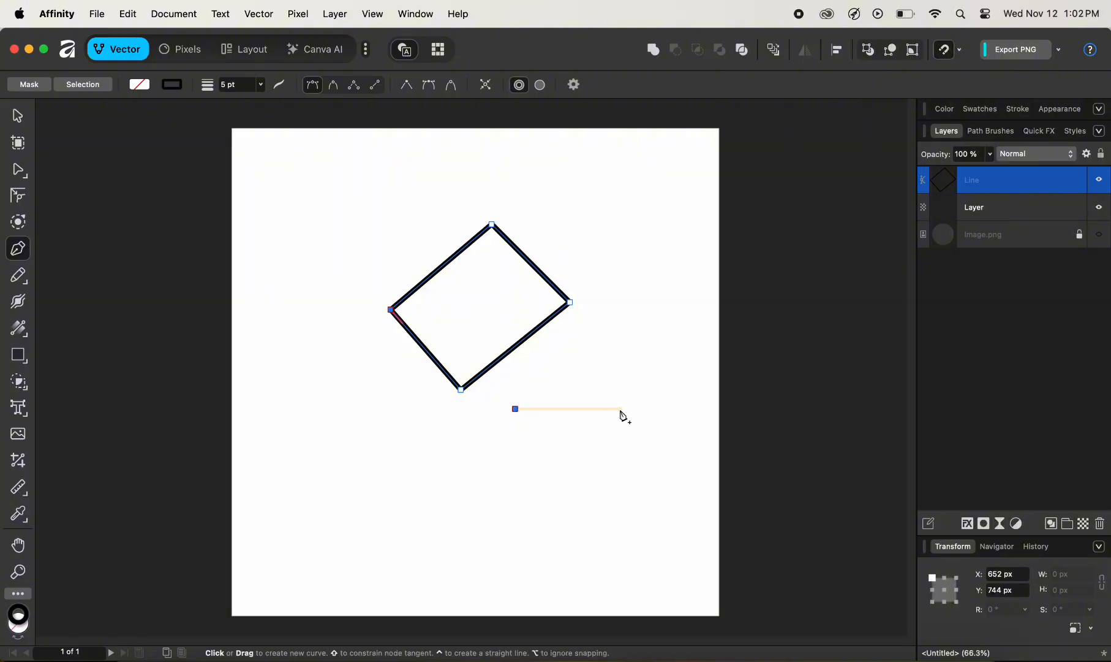
{"action": "left_click", "coordinate": [637, 409]}
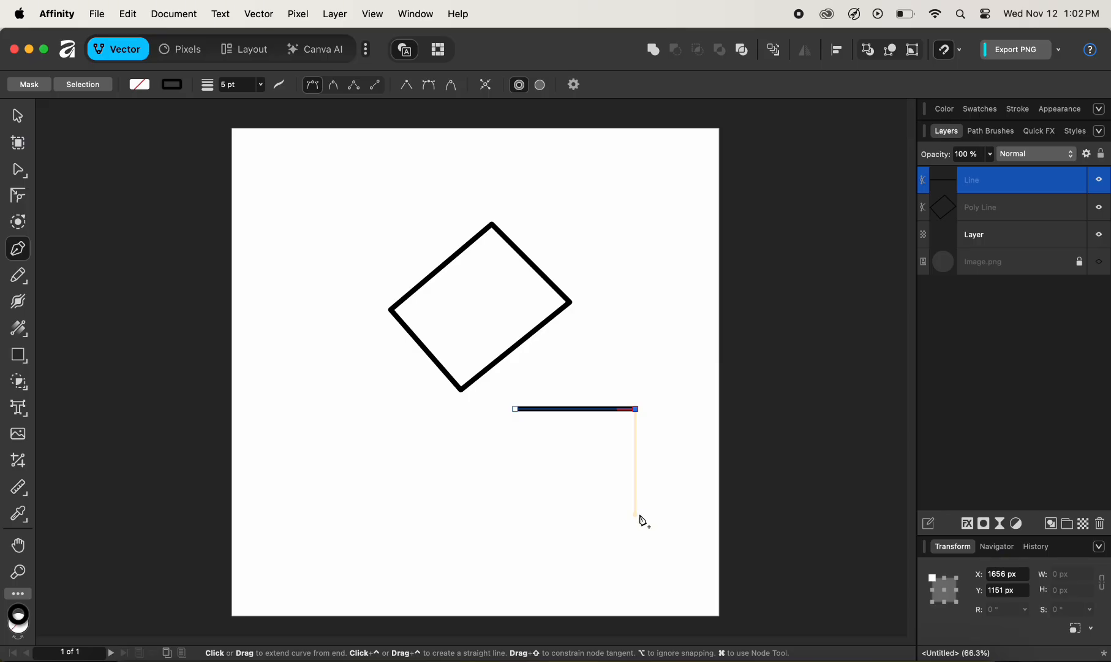
{"action": "left_click", "coordinate": [639, 516]}
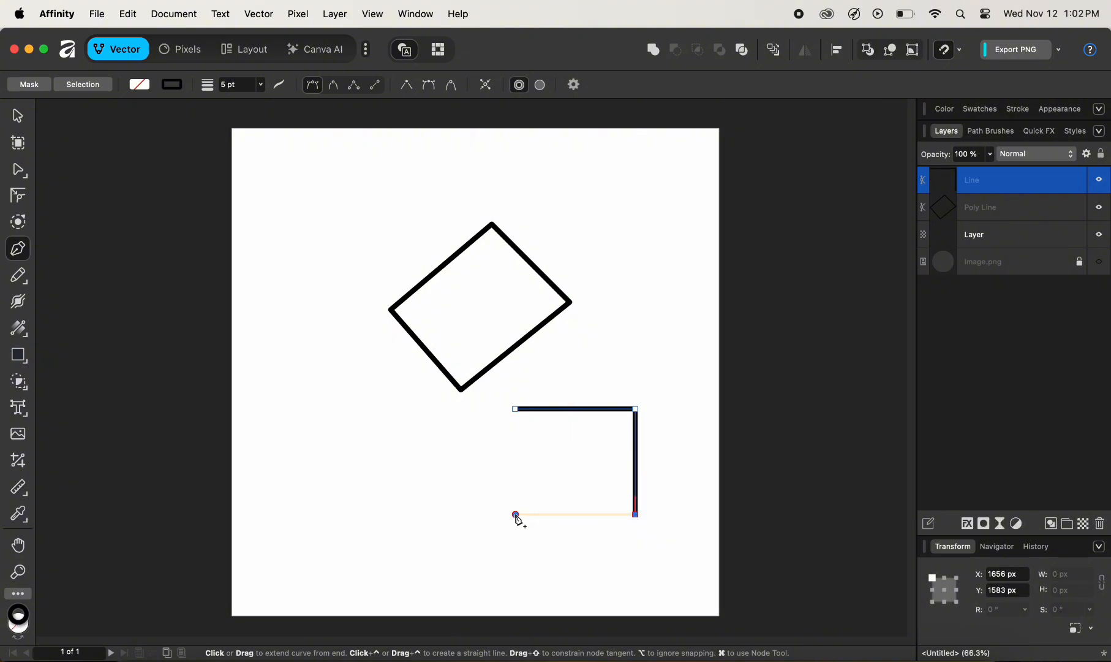
{"action": "left_click", "coordinate": [515, 515]}
{"action": "left_click", "coordinate": [515, 410]}
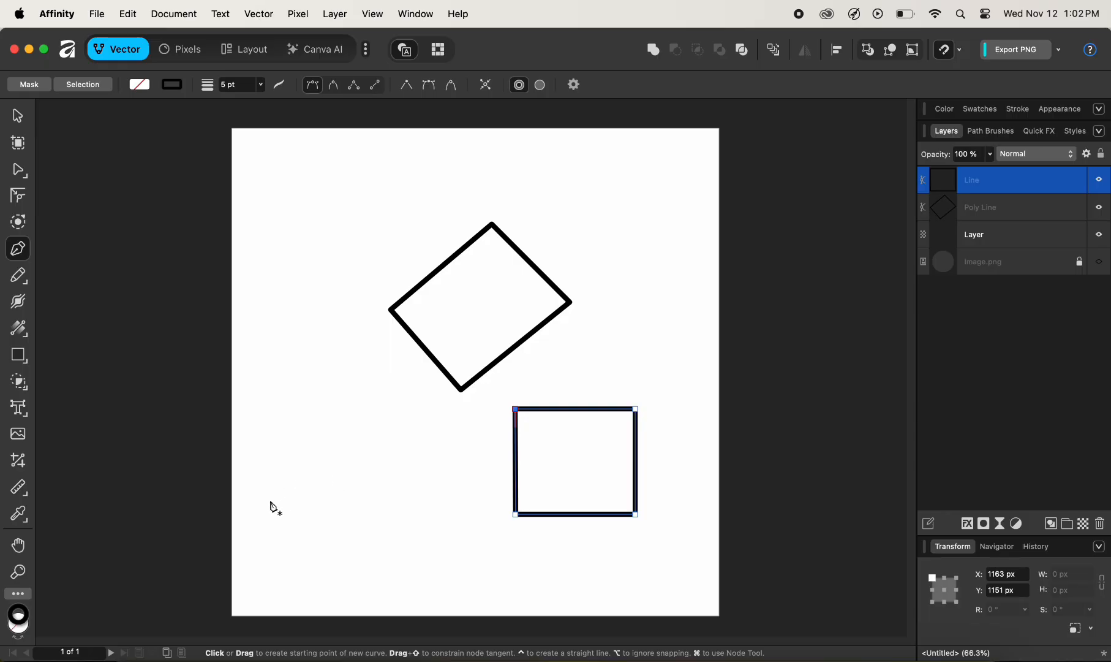
{"action": "left_click", "coordinate": [270, 500]}
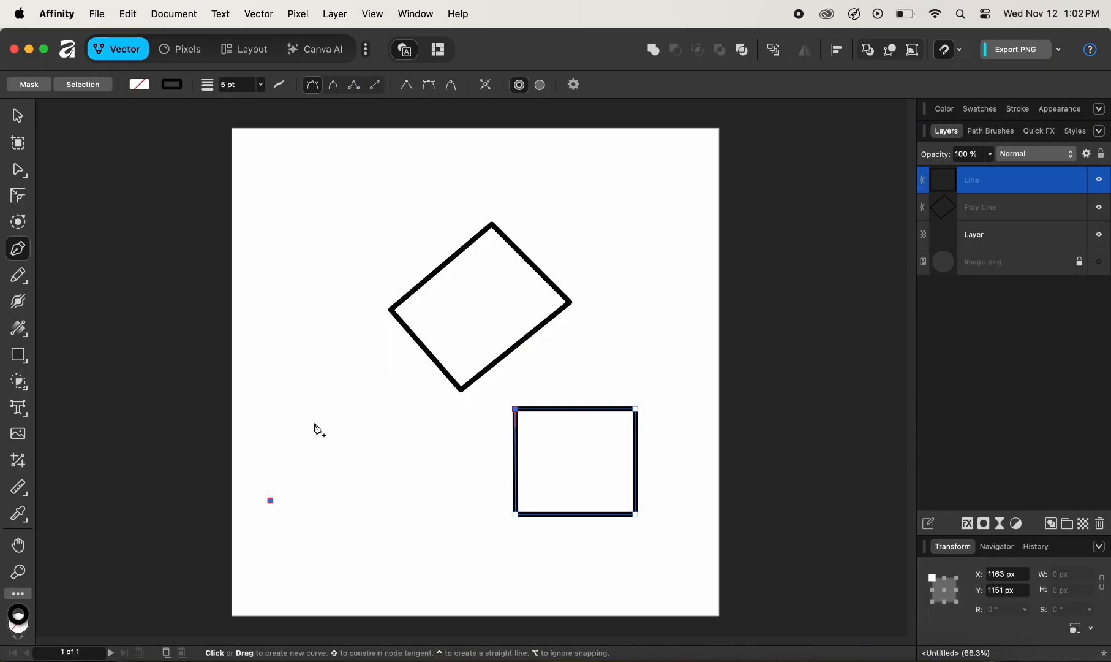
{"action": "left_click", "coordinate": [315, 423]}
{"action": "left_click_drag", "start_coordinate": [314, 423], "coordinate": [381, 459]}
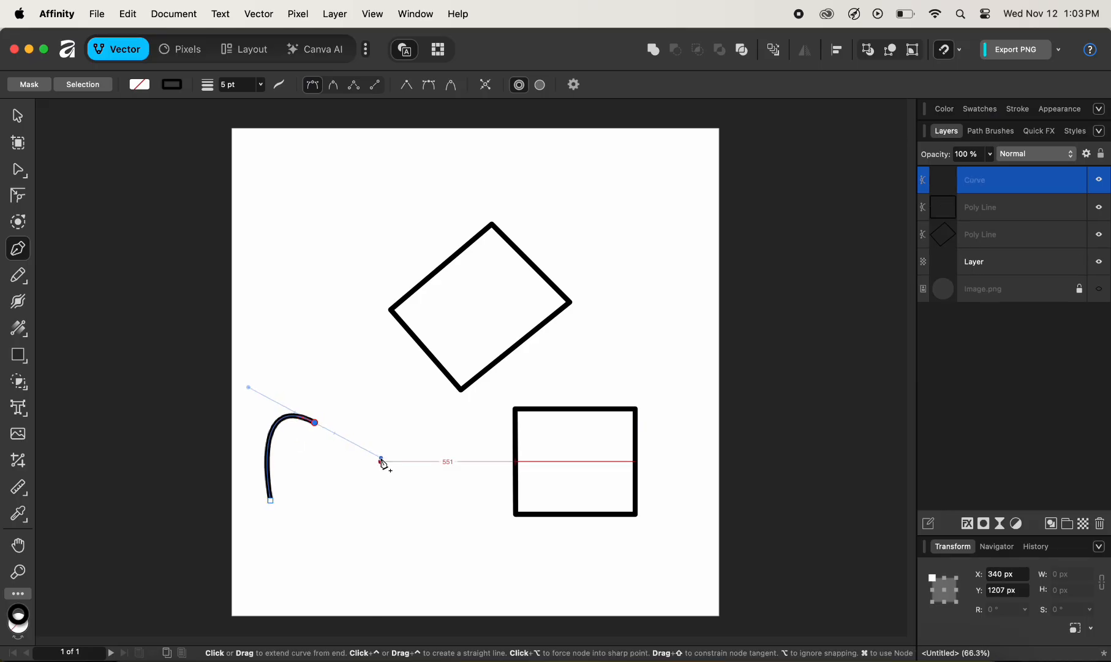
{"action": "key", "text": "v"}
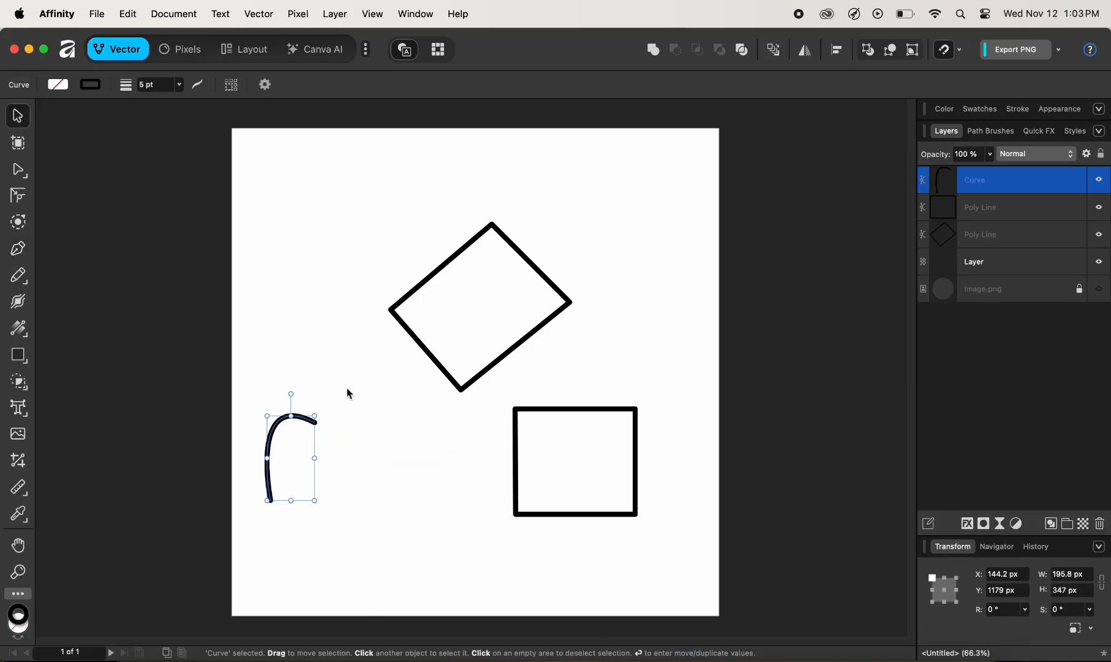
{"action": "key", "text": "BackSpace"}
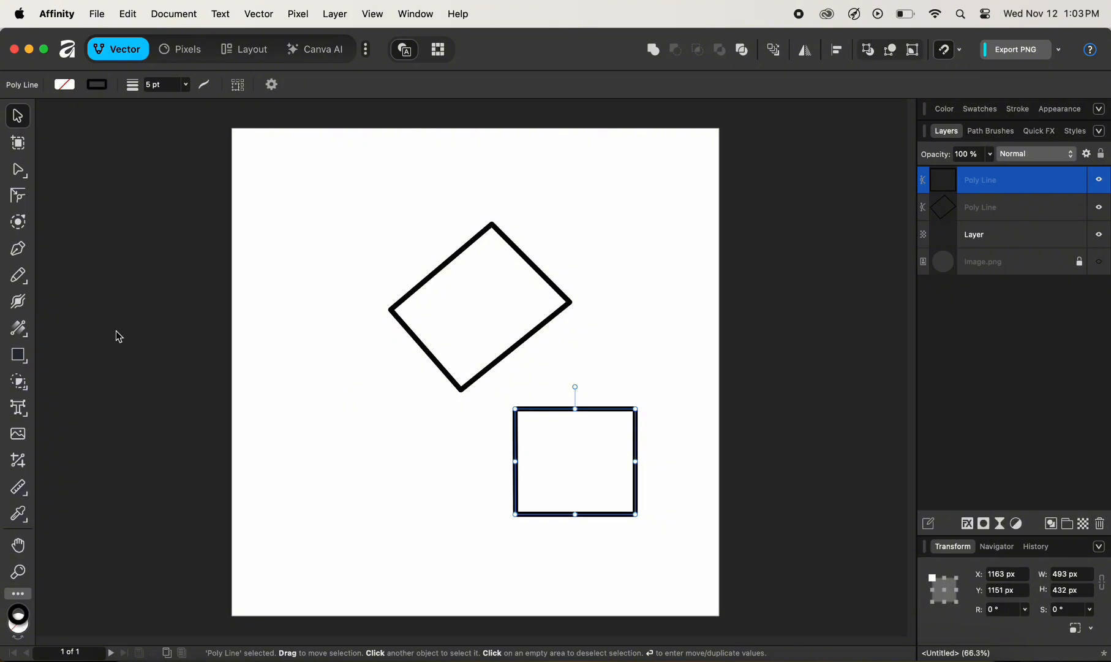
Step: Enable Rubber band mode for the Pen tool
{"action": "left_click", "coordinate": [17, 248]}
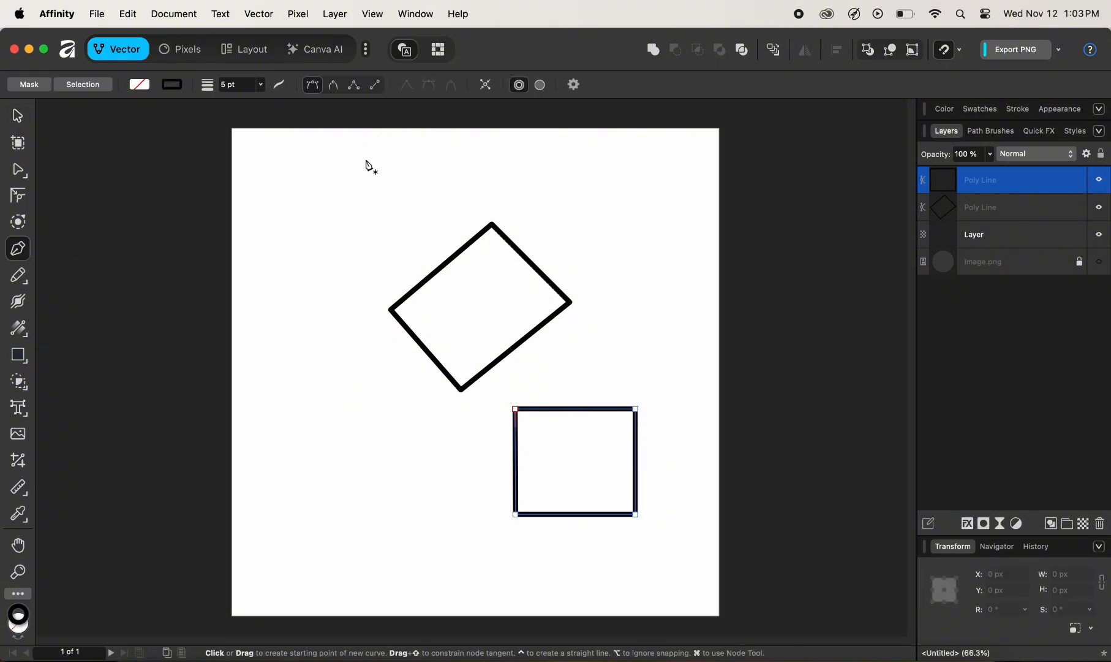
{"action": "left_click", "coordinate": [573, 85]}
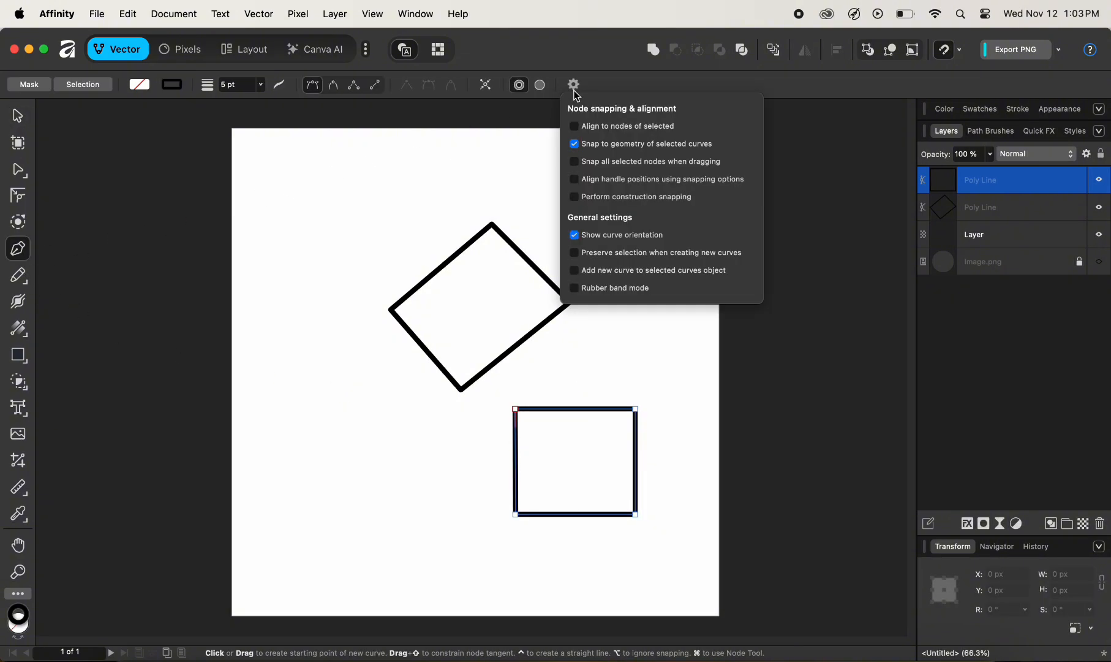
{"action": "left_click", "coordinate": [588, 294]}
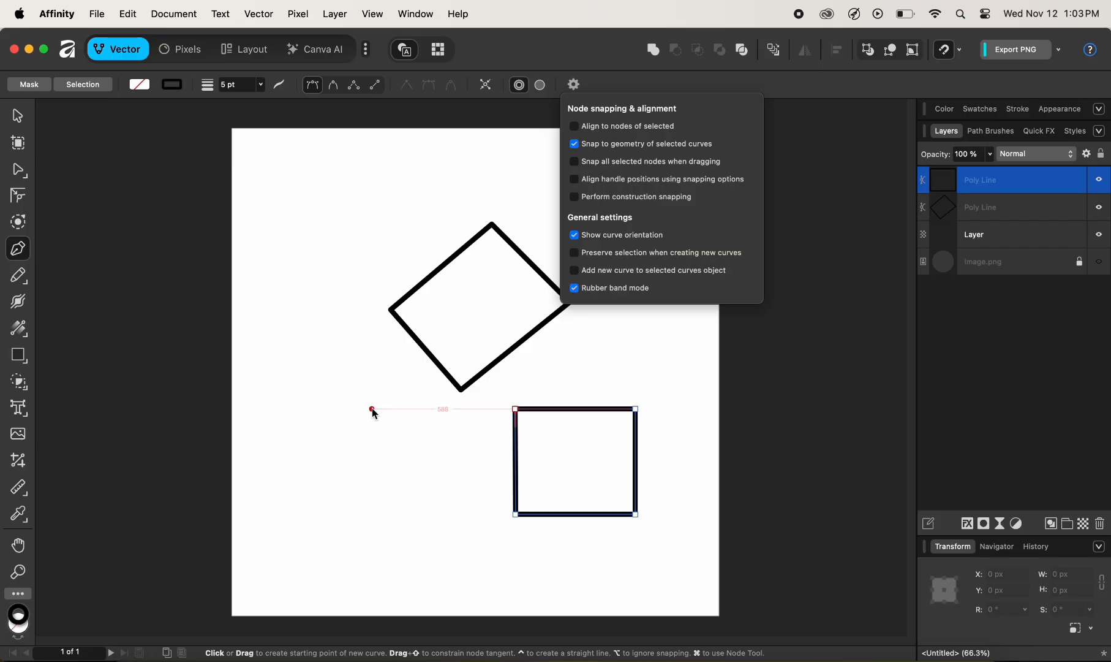
{"action": "left_click", "coordinate": [602, 70]}
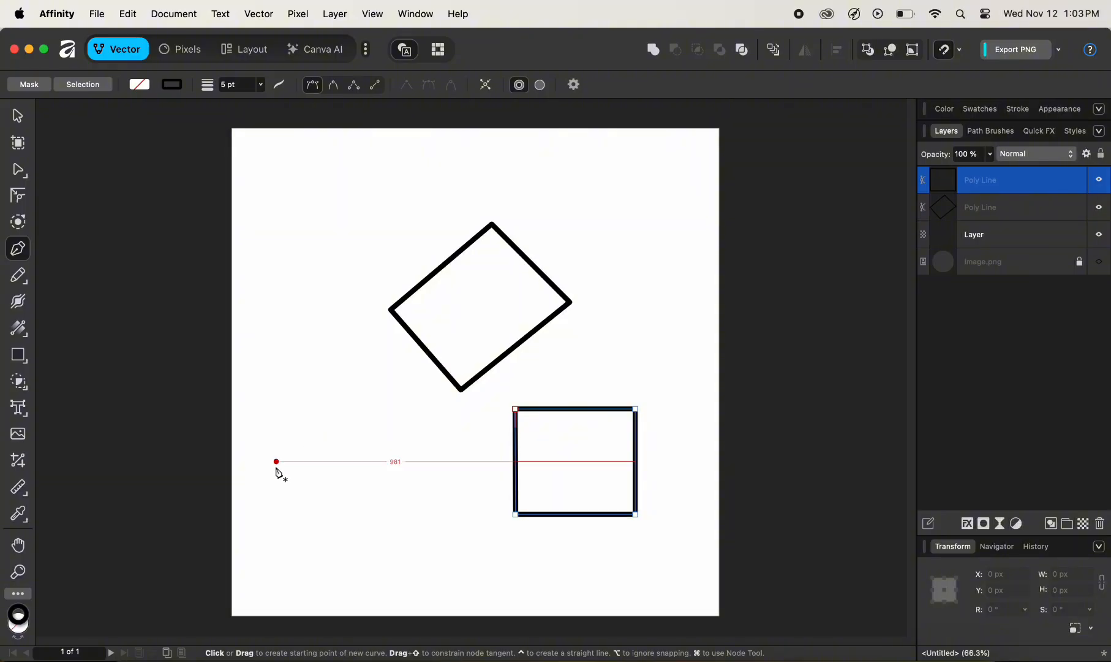
Step: Draw a closed, wavy freeform shape with curved Pen segments to the left of the rectangle, ending on its starting node
{"action": "left_click", "coordinate": [276, 461]}
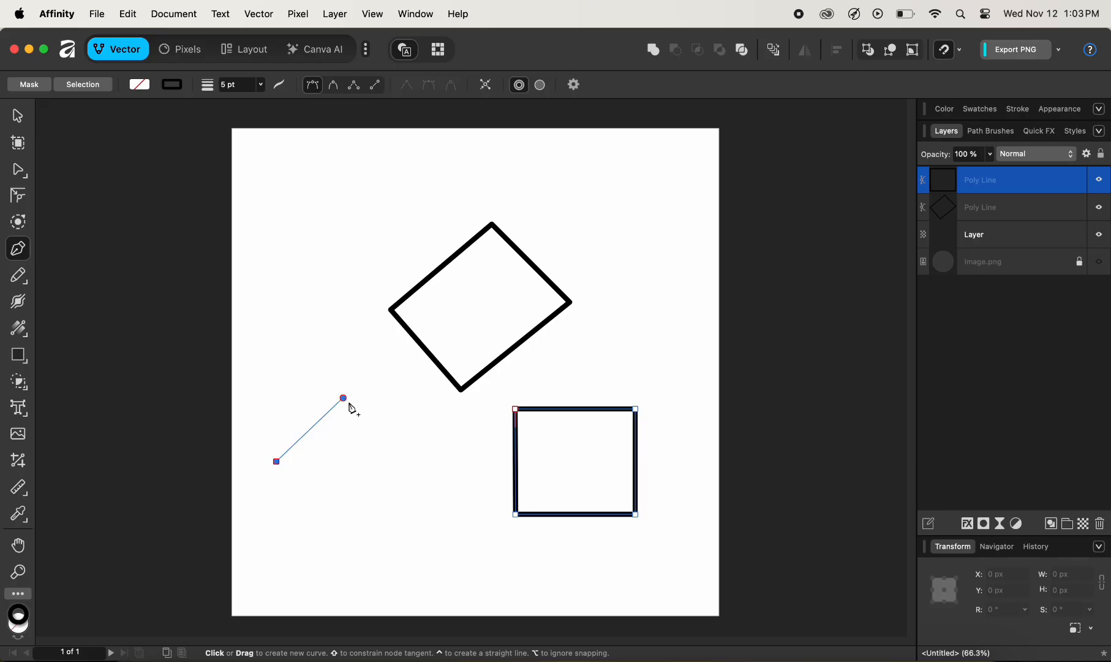
{"action": "left_click_drag", "start_coordinate": [344, 398], "coordinate": [403, 436]}
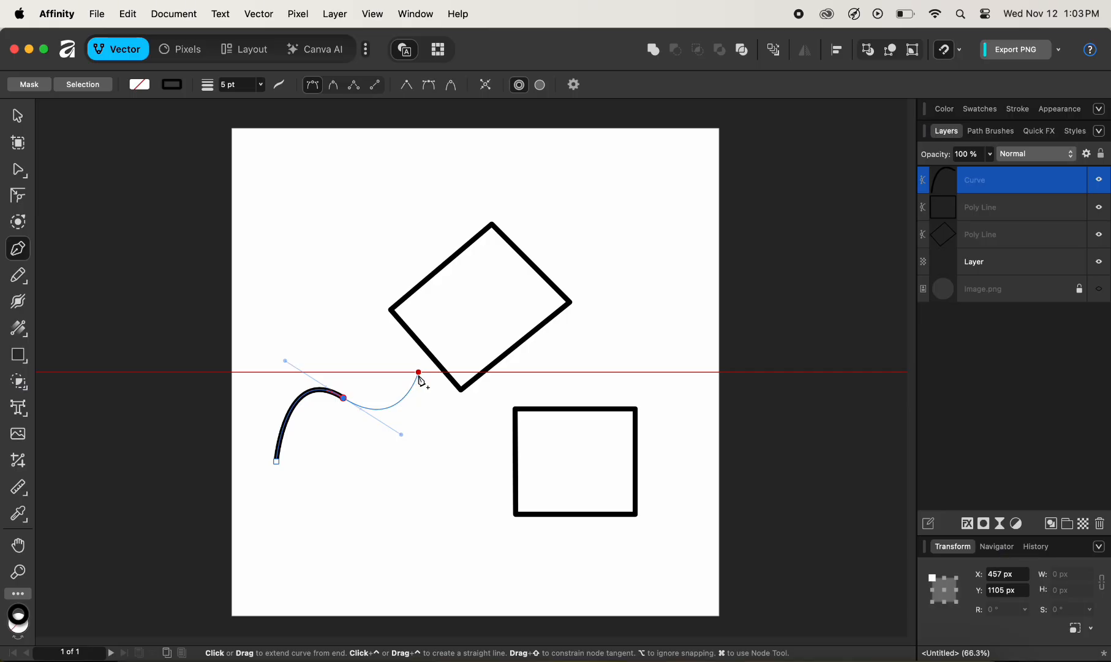
{"action": "left_click", "coordinate": [420, 375]}
{"action": "left_click_drag", "start_coordinate": [420, 376], "coordinate": [440, 504]}
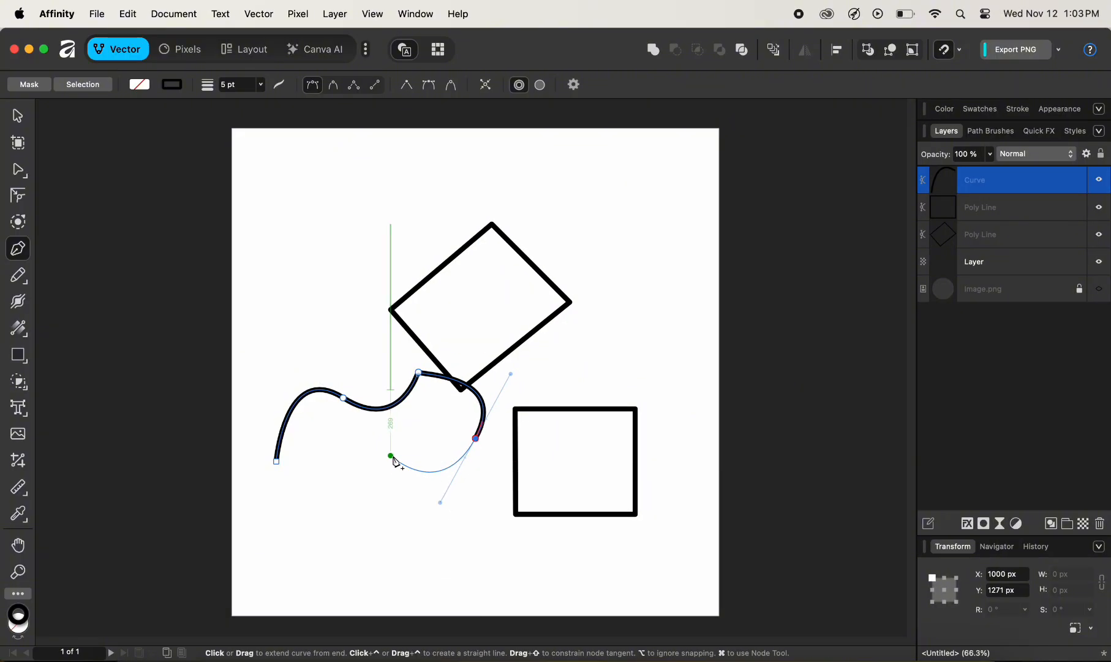
{"action": "left_click_drag", "start_coordinate": [392, 462], "coordinate": [340, 457]}
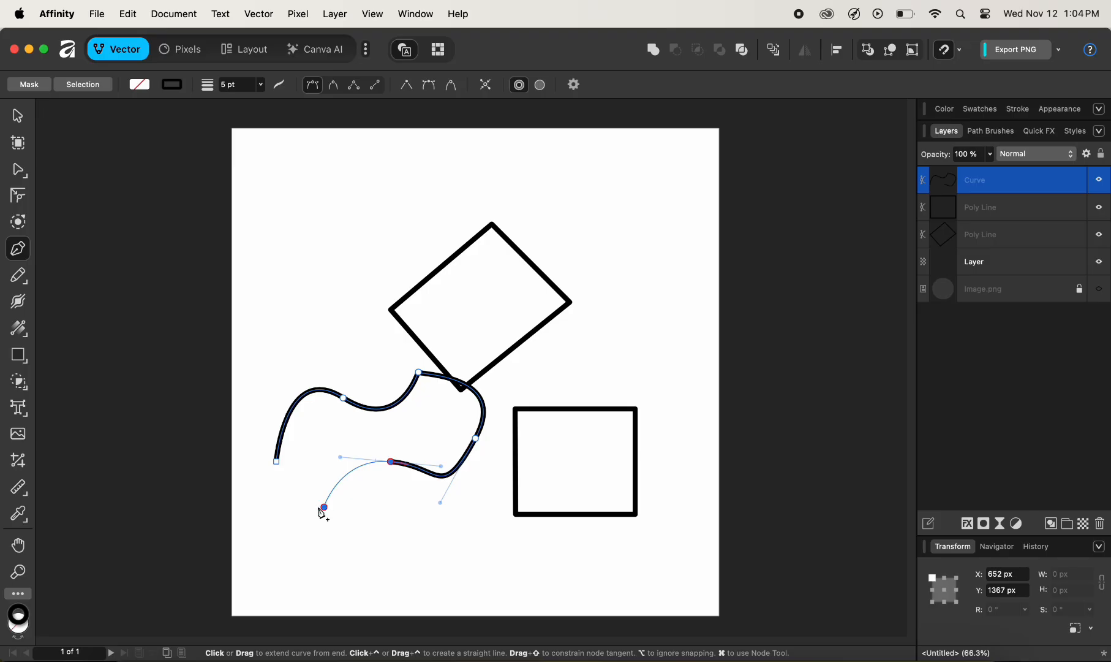
{"action": "left_click_drag", "start_coordinate": [325, 507], "coordinate": [285, 461]}
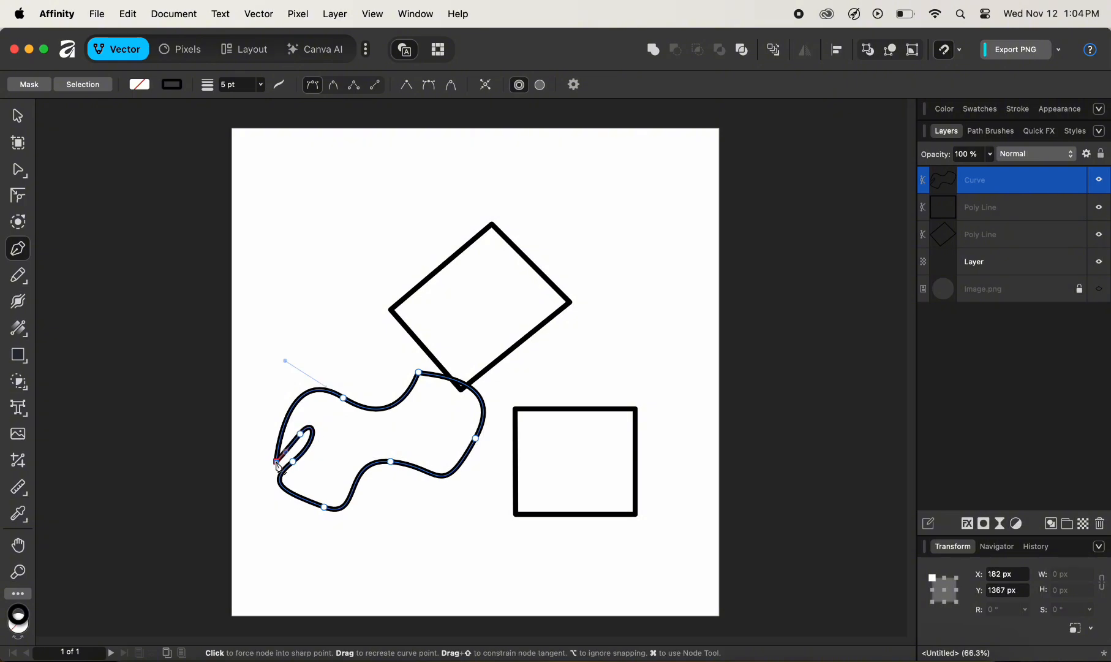
{"action": "left_click", "coordinate": [278, 463]}
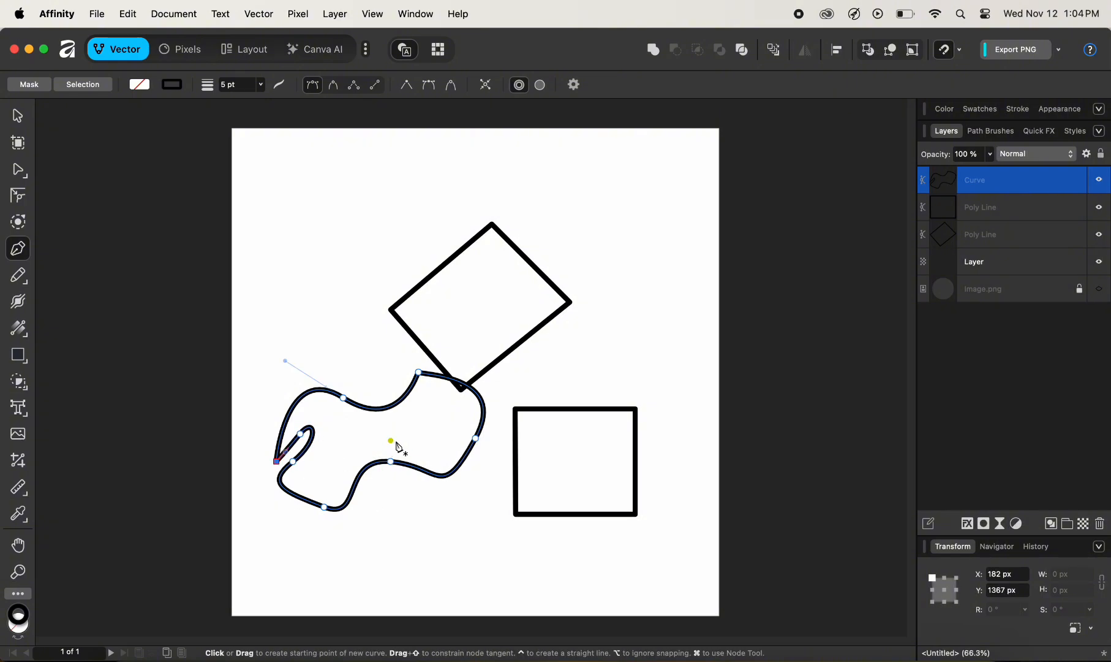
Step: Select all three drawn shapes and delete them from the canvas
{"action": "left_click", "coordinate": [14, 116]}
{"action": "left_click_drag", "start_coordinate": [244, 222], "coordinate": [652, 546]}
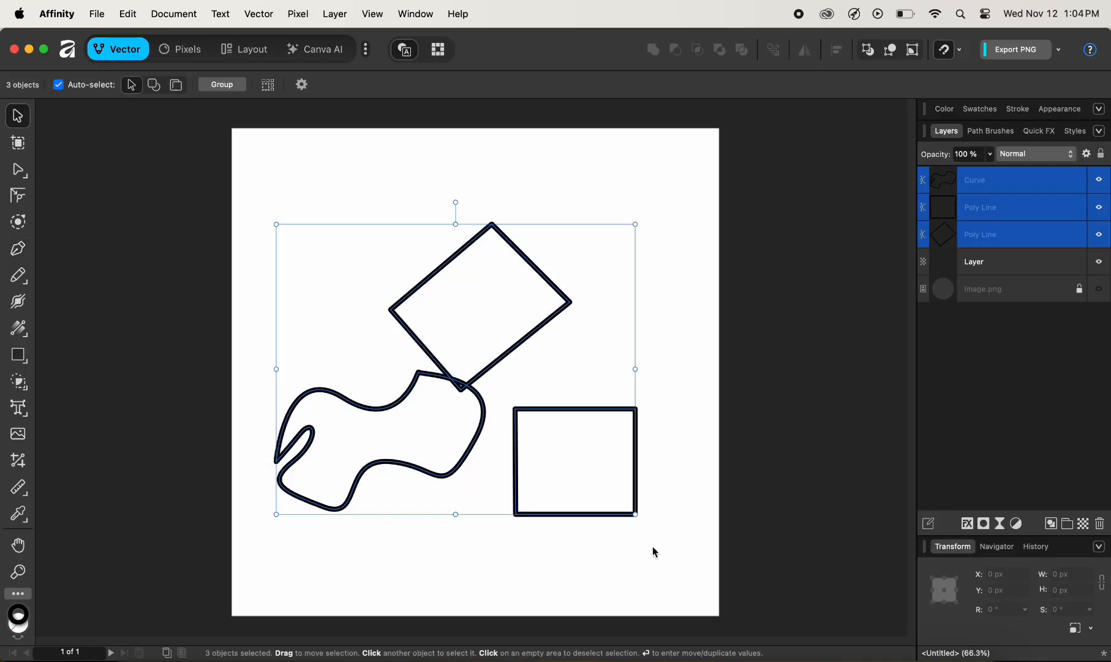
{"action": "key", "text": "Delete"}
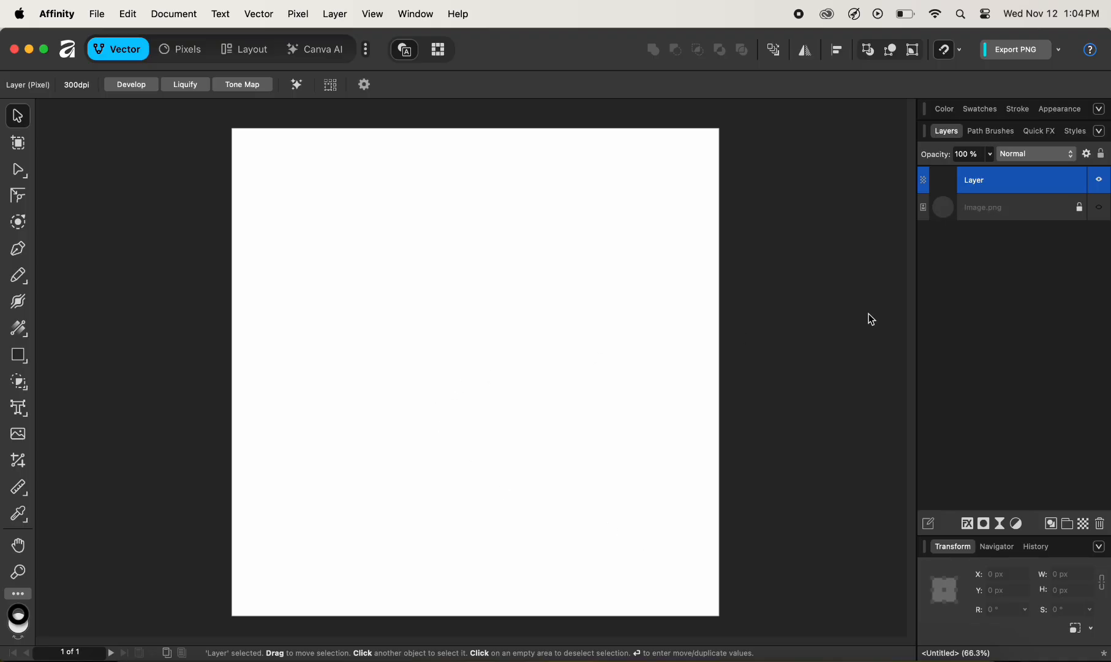
Step: Show the hidden Image.png circle template and activate the Pen tool for tracing it
{"action": "left_click", "coordinate": [1100, 209]}
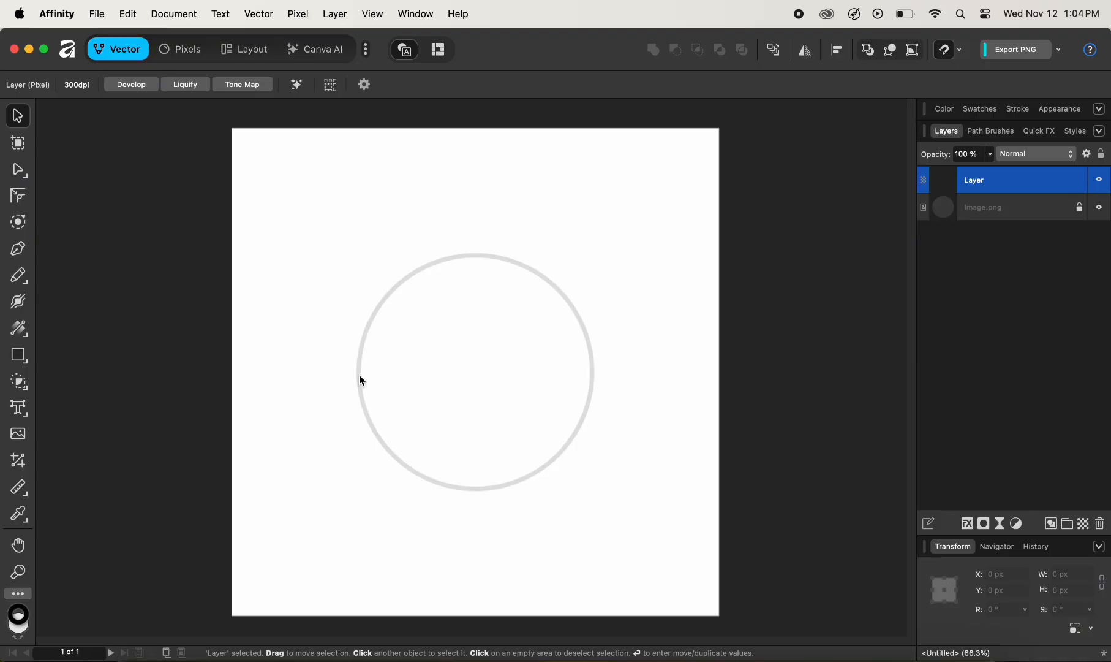
{"action": "key", "text": "p"}
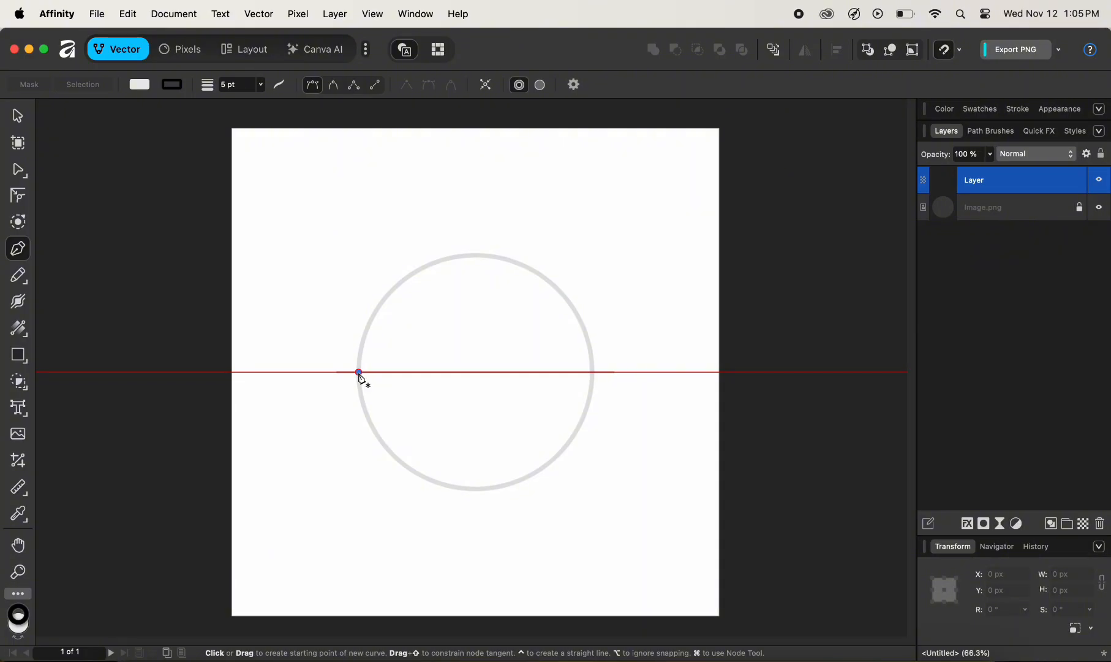
{"action": "left_click_drag", "start_coordinate": [358, 372], "coordinate": [361, 309]}
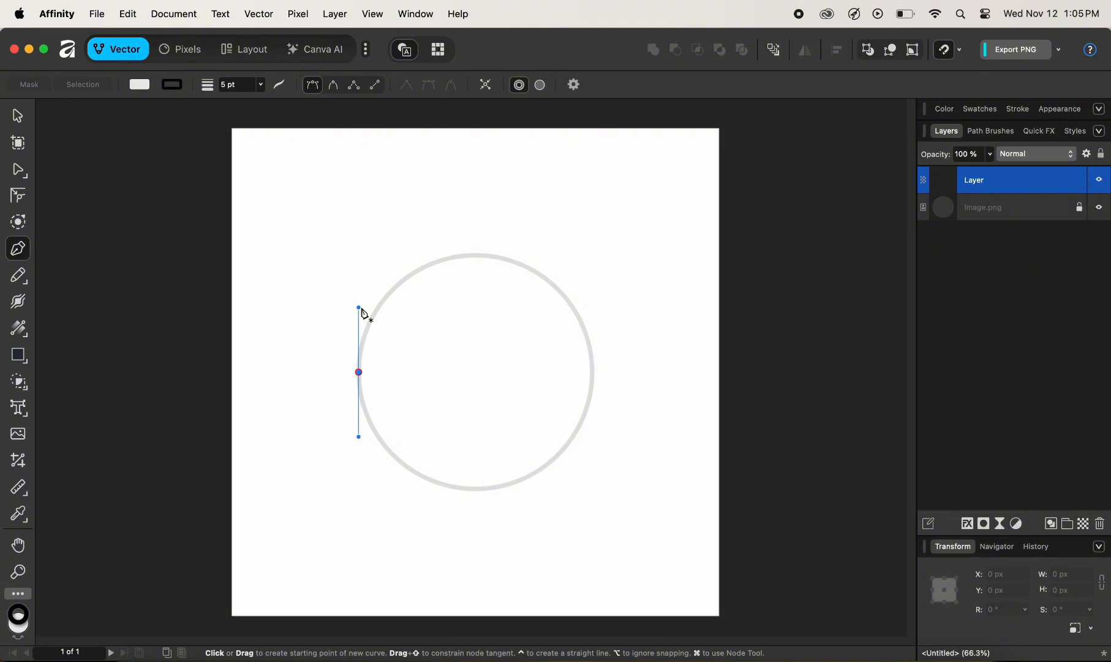
{"action": "mouse_move", "coordinate": [361, 308]}
{"action": "left_mouse_down"}
{"action": "mouse_move", "coordinate": [368, 285]}
{"action": "mouse_move", "coordinate": [362, 323]}
{"action": "mouse_move", "coordinate": [361, 311]}
{"action": "left_mouse_up"}
{"action": "left_click_drag", "start_coordinate": [361, 311], "coordinate": [362, 303]}
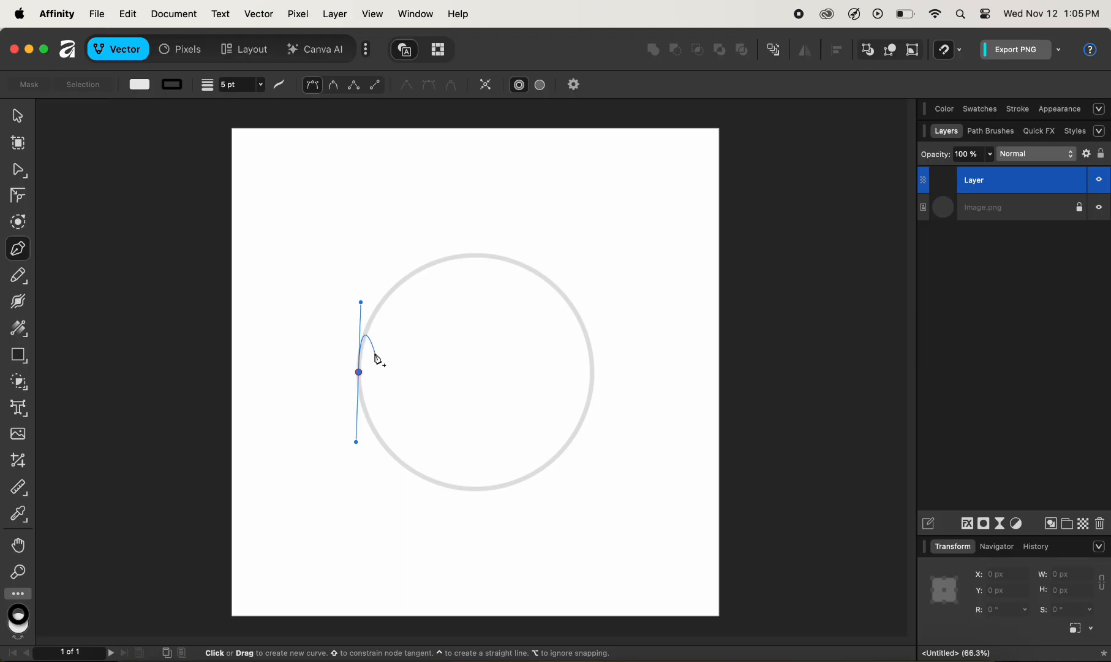
{"action": "key", "text": "super+z"}
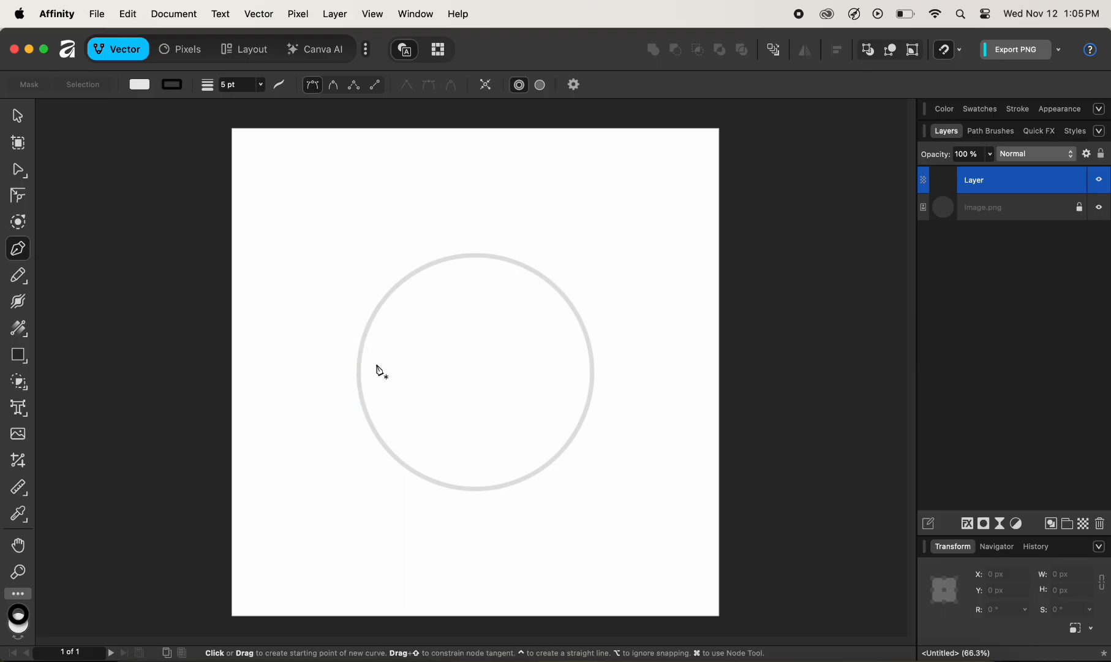
Step: Trace the circle's upper-left quarter from its leftmost to its topmost point, using a vertical handle at the start and horizontal handles at the top
{"action": "left_click", "coordinate": [359, 373]}
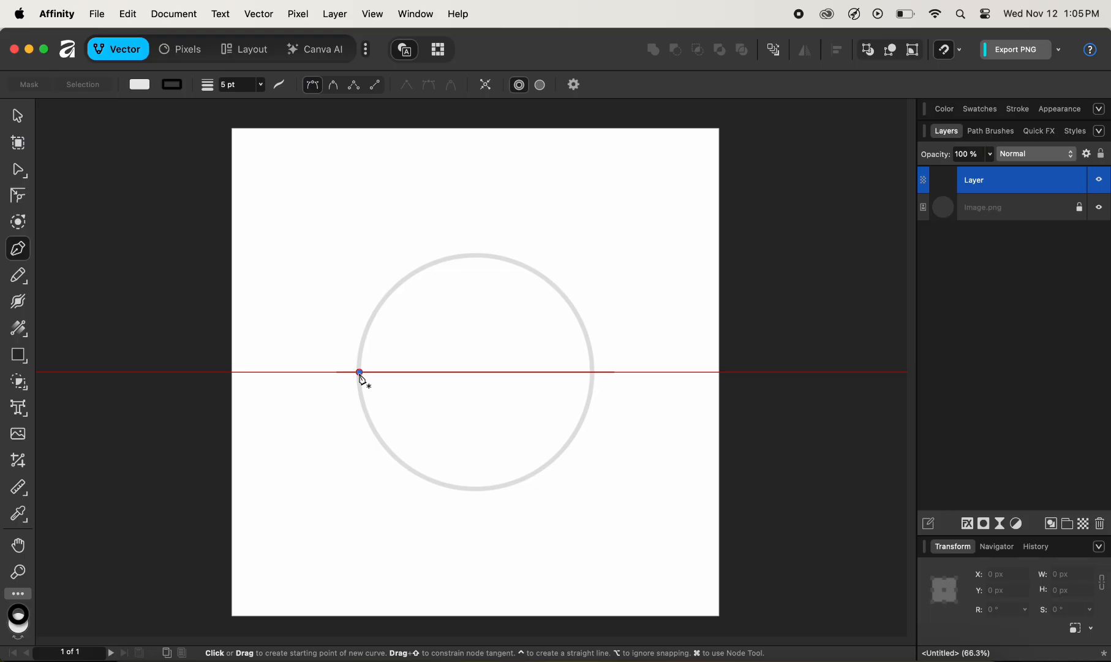
{"action": "left_click_drag", "start_coordinate": [360, 374], "coordinate": [363, 301]}
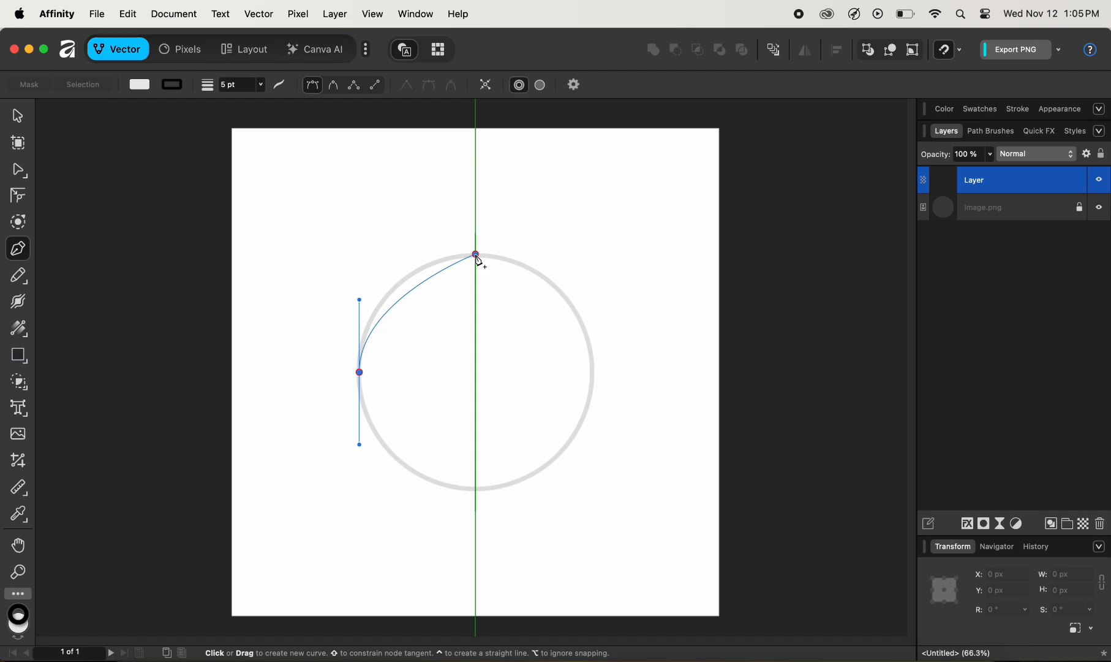
{"action": "left_click_drag", "start_coordinate": [477, 255], "coordinate": [537, 264]}
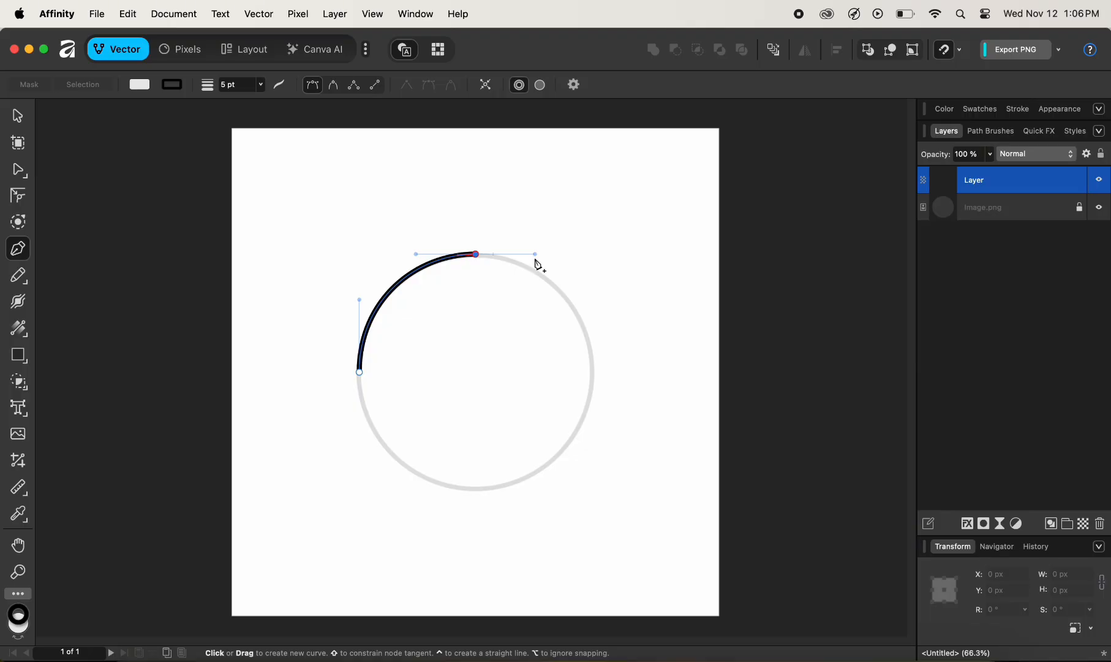
{"action": "mouse_move", "coordinate": [535, 260]}
{"action": "left_mouse_down"}
{"action": "mouse_move", "coordinate": [505, 260]}
{"action": "mouse_move", "coordinate": [533, 262]}
{"action": "left_mouse_up"}
{"action": "left_click_drag", "start_coordinate": [532, 260], "coordinate": [533, 259]}
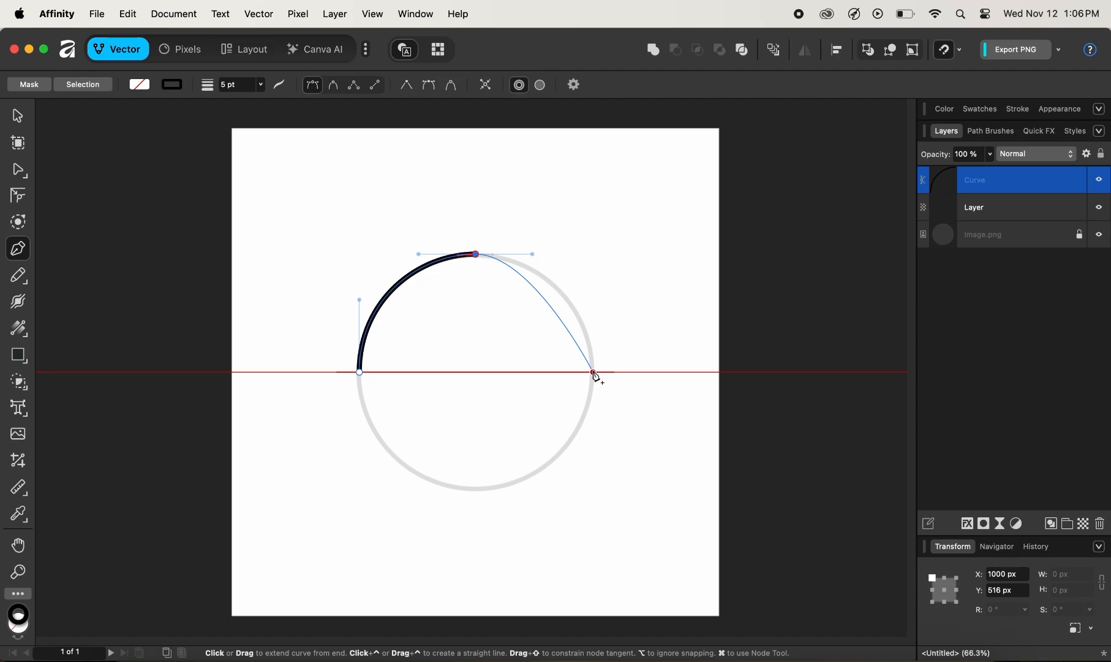
Step: Trace the remaining three quarters of the circle template clockwise with nodes at its rightmost and bottommost points, closing the curve on its starting node
{"action": "left_click_drag", "start_coordinate": [593, 371], "coordinate": [599, 447]}
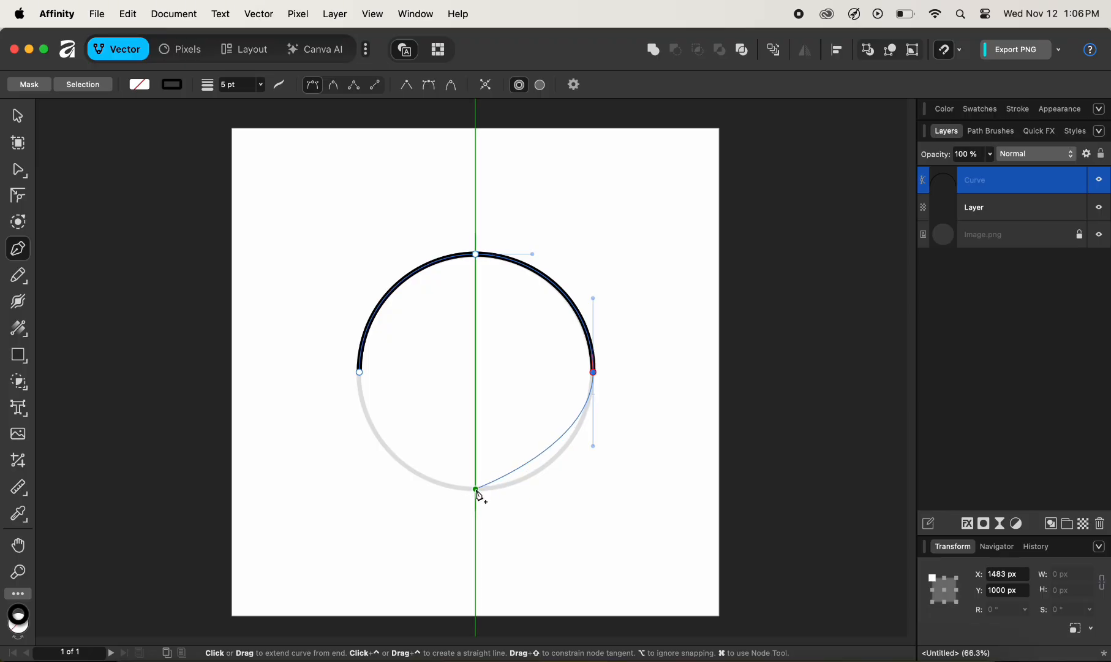
{"action": "left_click", "coordinate": [476, 489]}
{"action": "left_click_drag", "start_coordinate": [477, 490], "coordinate": [416, 499]}
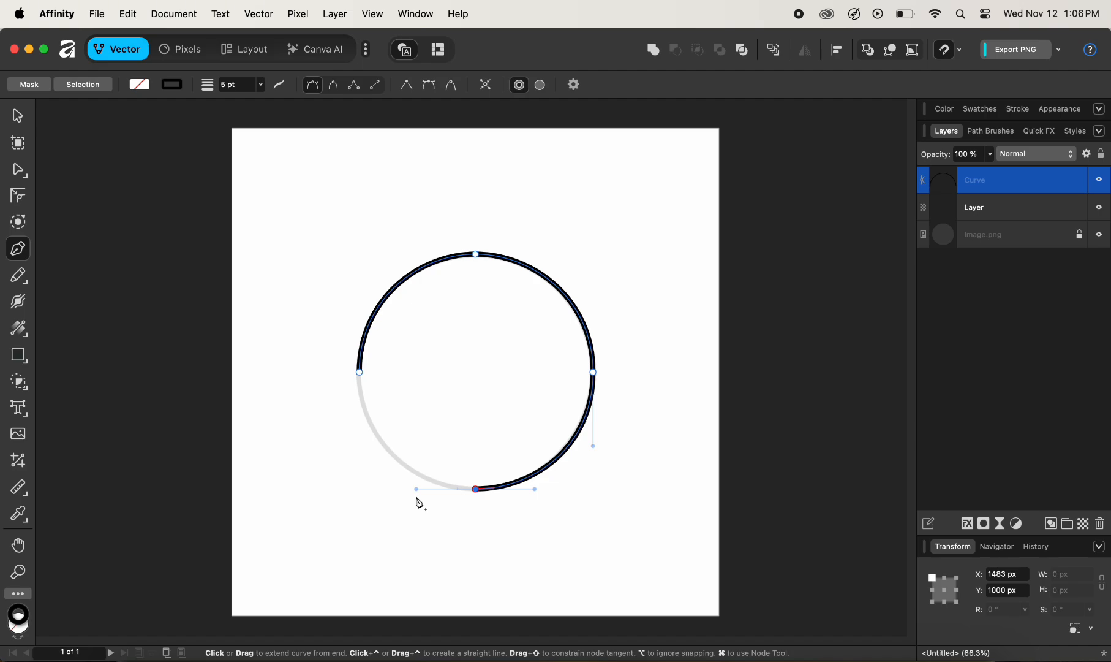
{"action": "left_click_drag", "start_coordinate": [416, 499], "coordinate": [425, 495]}
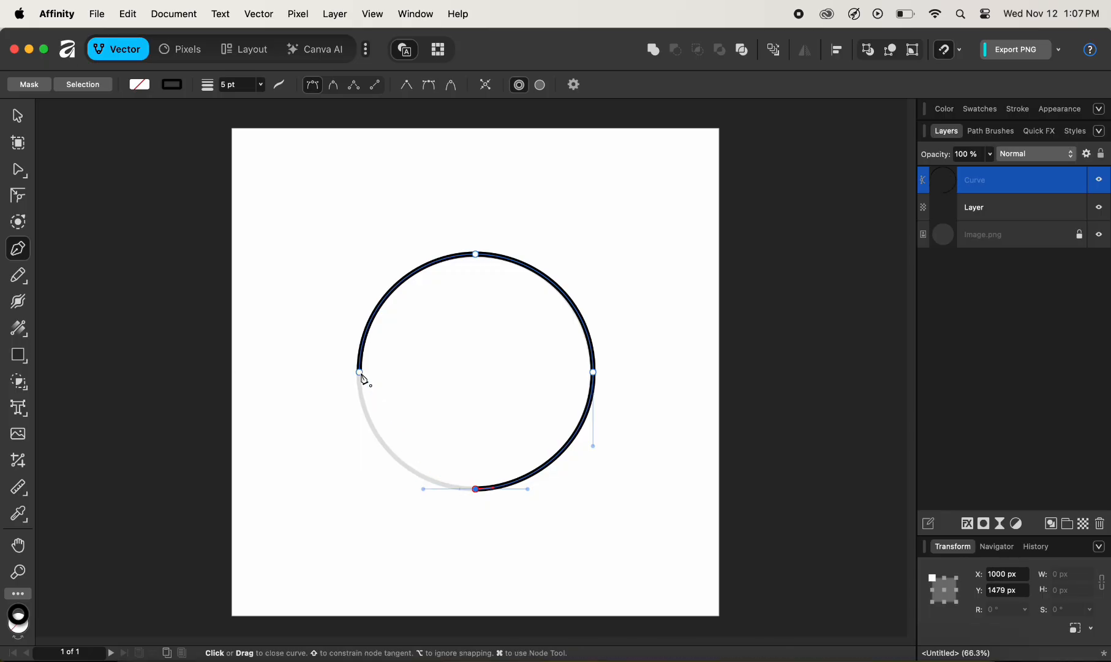
{"action": "left_click", "coordinate": [359, 372]}
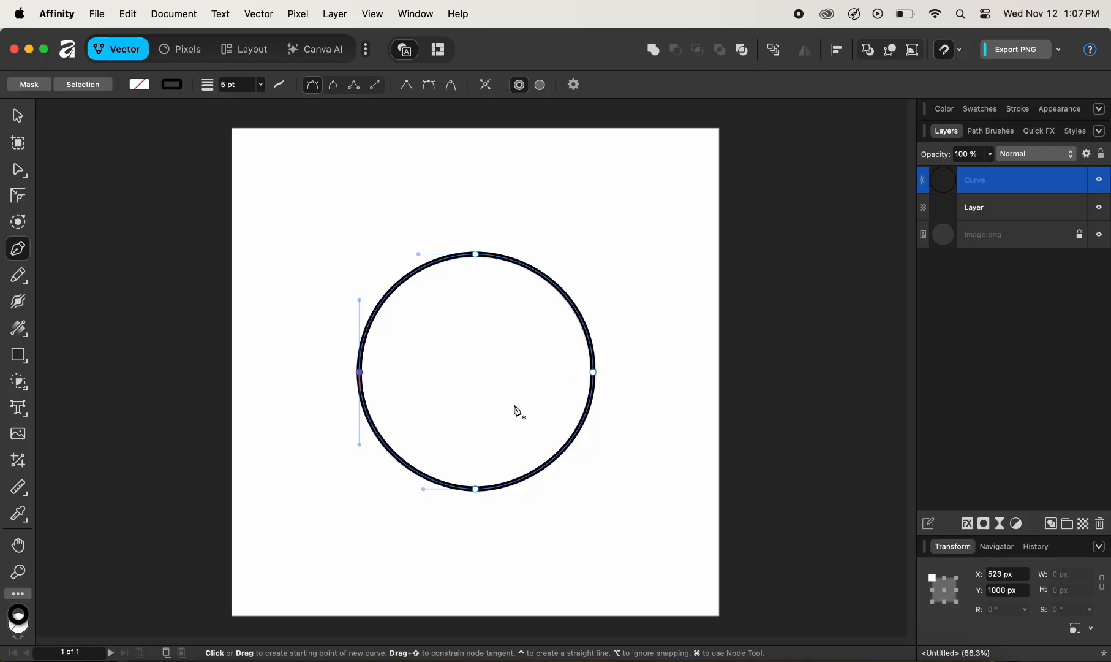
Step: With the Pen in Smart mode, draw a closed, wavy sunburst outline clockwise around the circle, starting and ending at about X 237, Y 566 px
{"action": "left_click", "coordinate": [334, 86]}
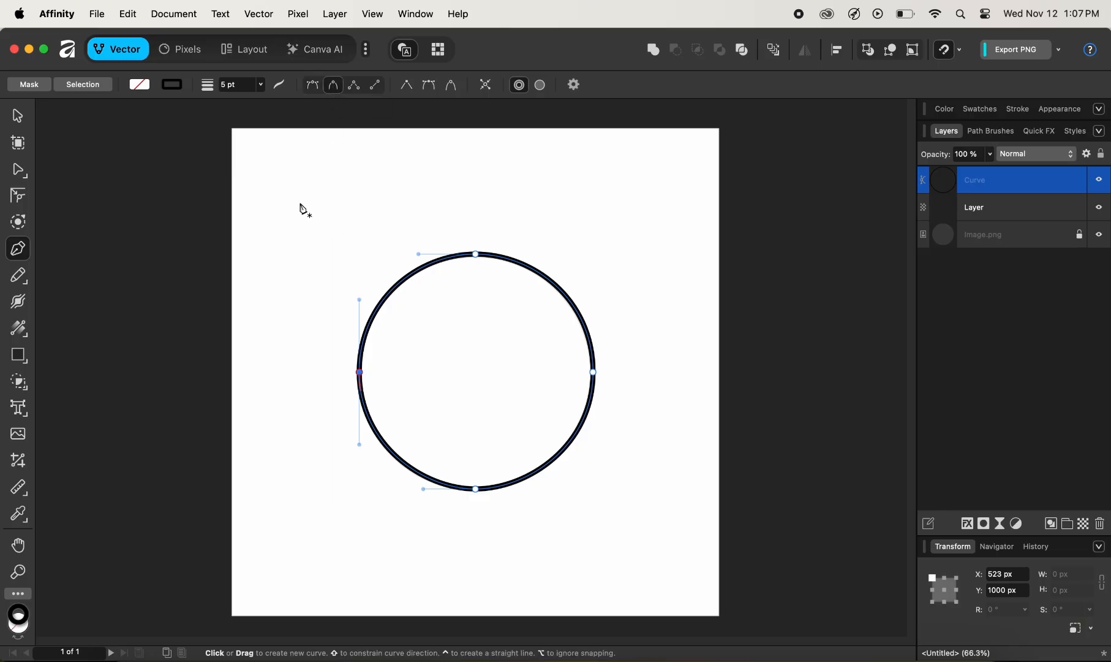
{"action": "left_click", "coordinate": [290, 268]}
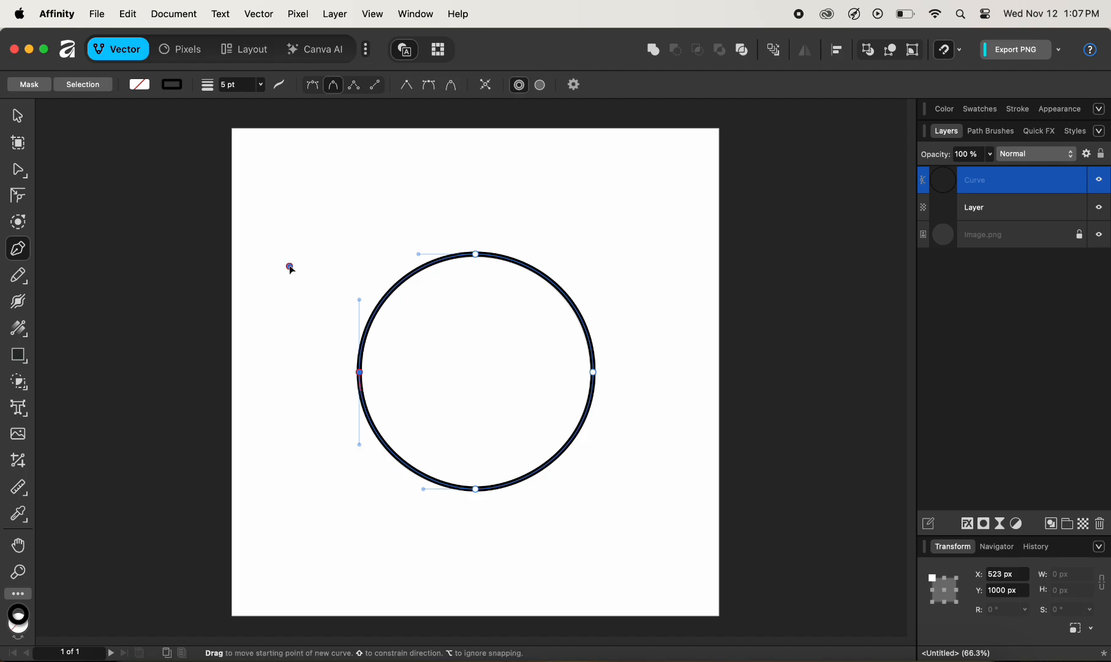
{"action": "left_click", "coordinate": [394, 182]}
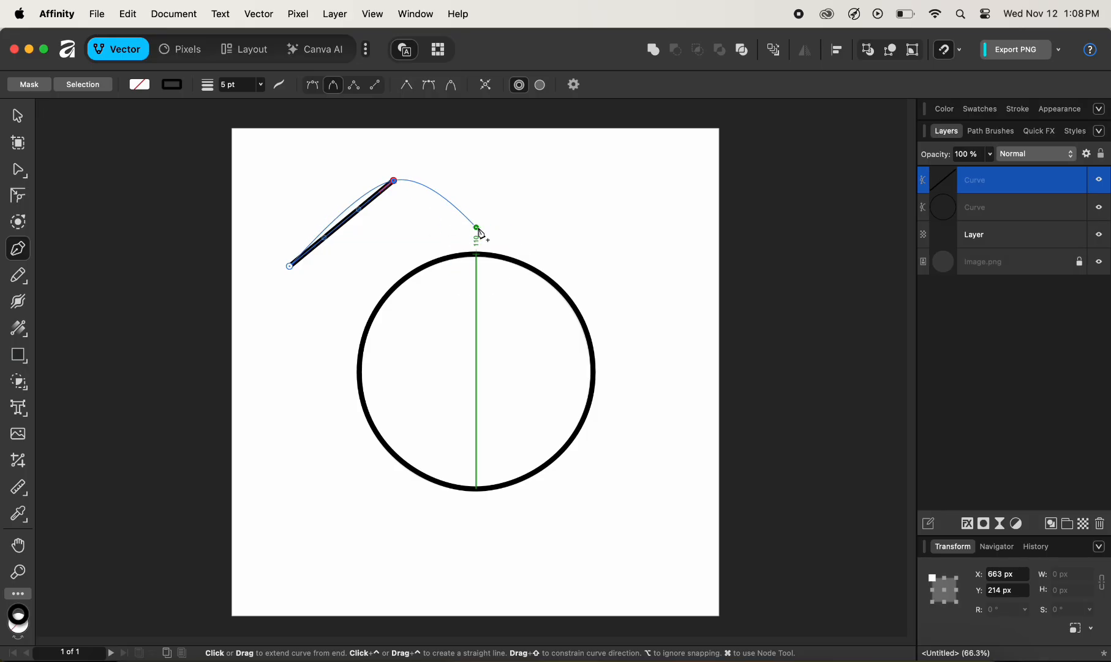
{"action": "left_click", "coordinate": [477, 228]}
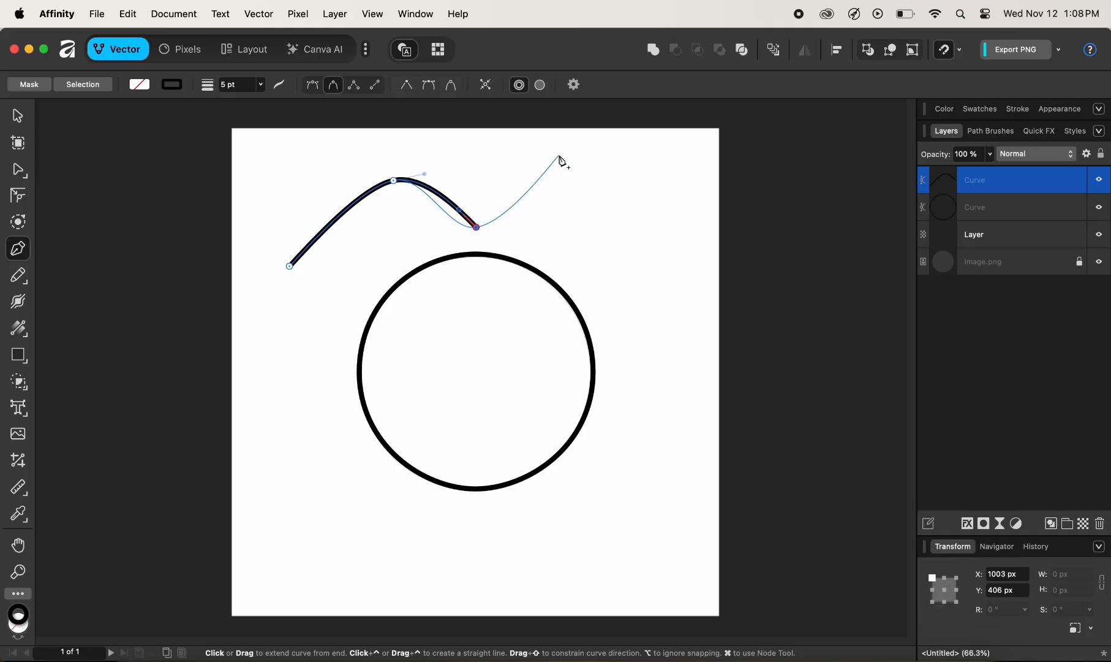
{"action": "left_click", "coordinate": [559, 156]}
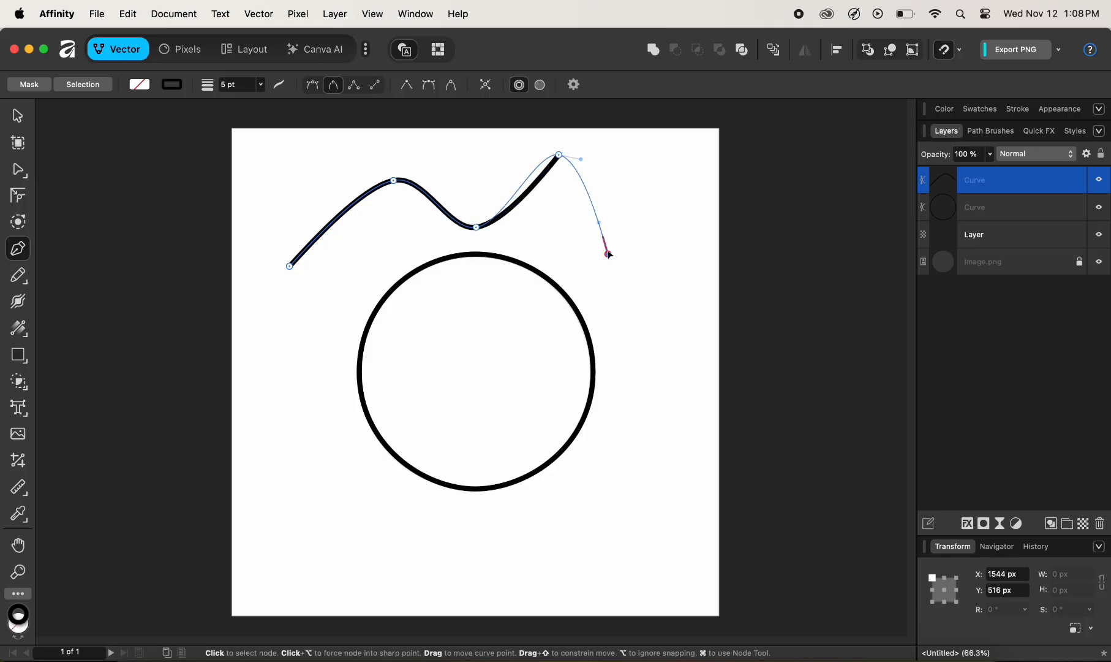
{"action": "left_click_drag", "start_coordinate": [609, 253], "coordinate": [609, 255]}
{"action": "left_click", "coordinate": [691, 314]}
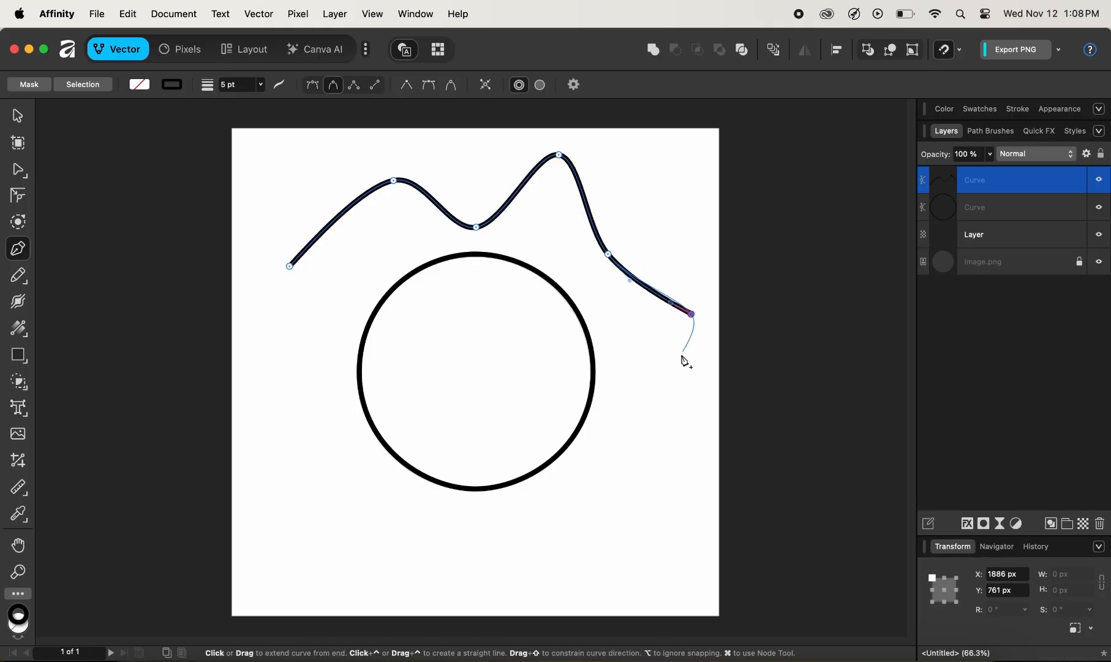
{"action": "left_click", "coordinate": [645, 393]}
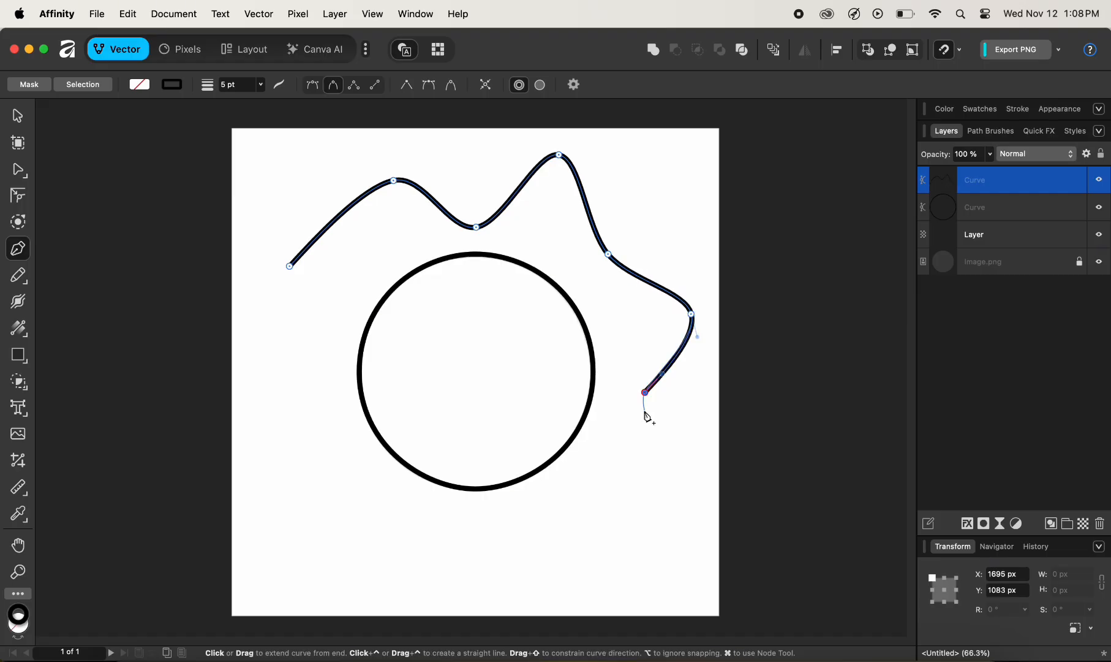
{"action": "left_click", "coordinate": [675, 478]}
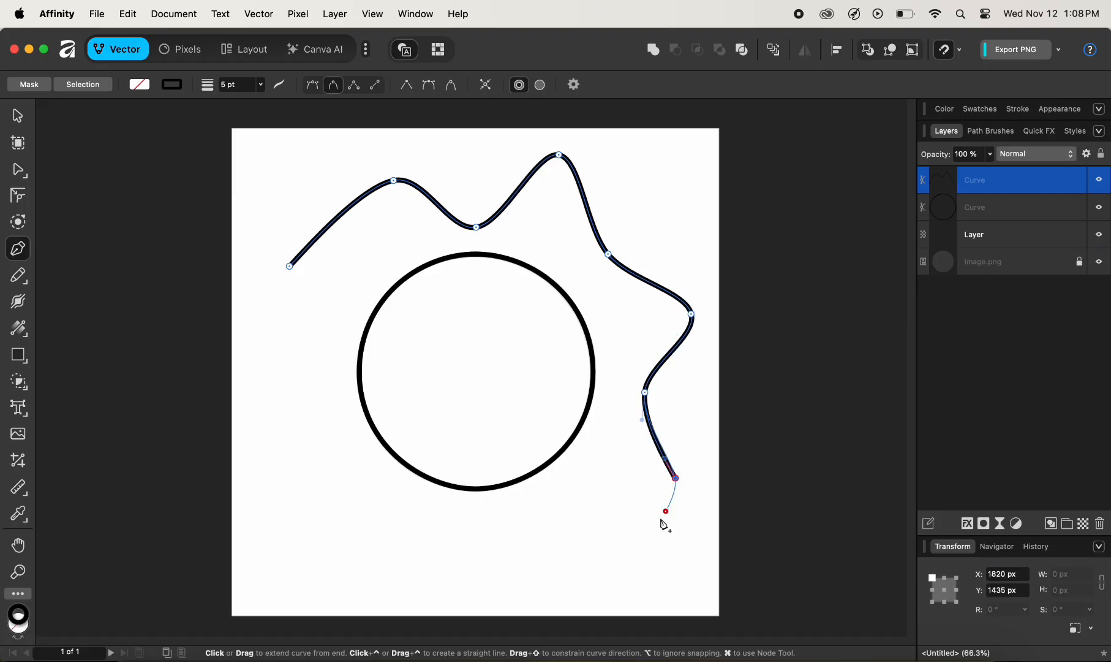
{"action": "left_click", "coordinate": [568, 521]}
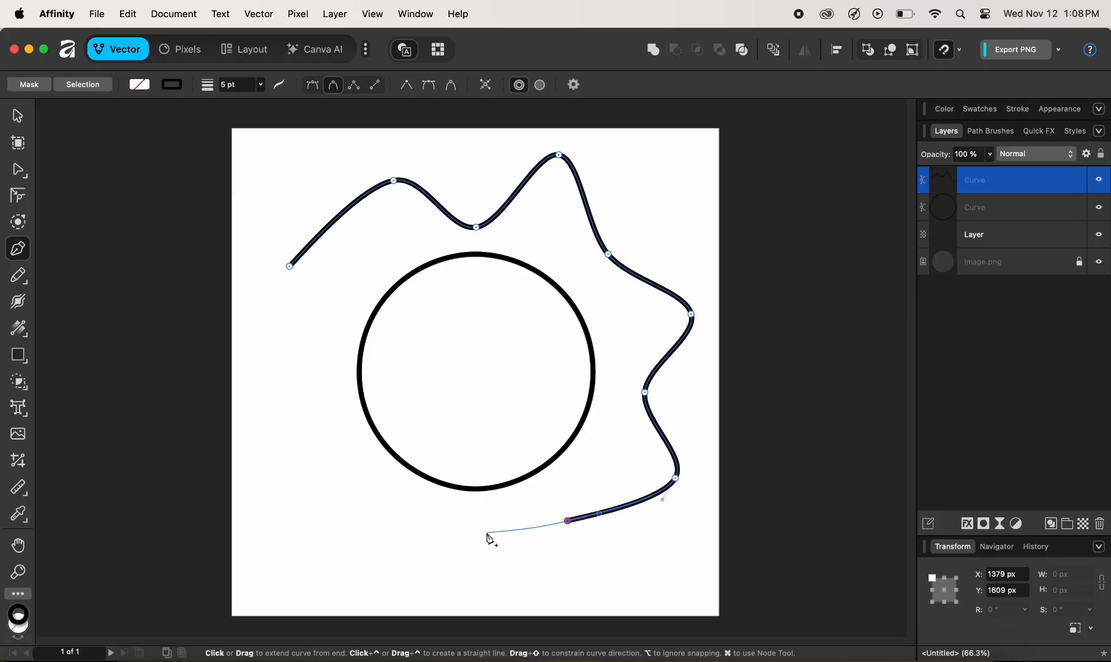
{"action": "left_click", "coordinate": [580, 582]}
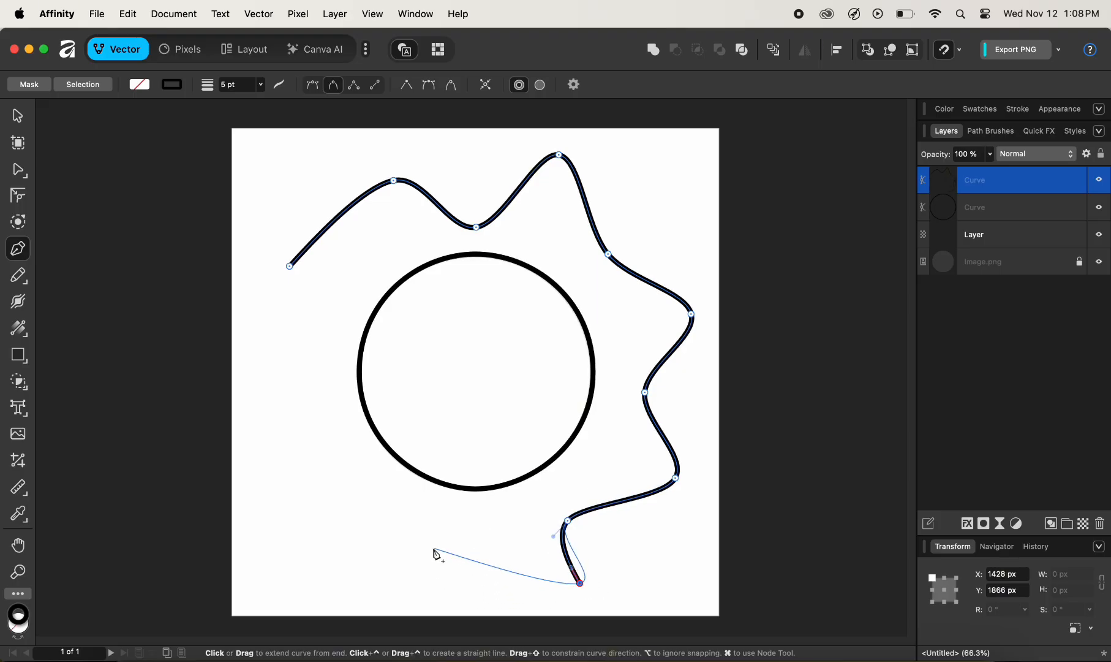
{"action": "left_click", "coordinate": [433, 521]}
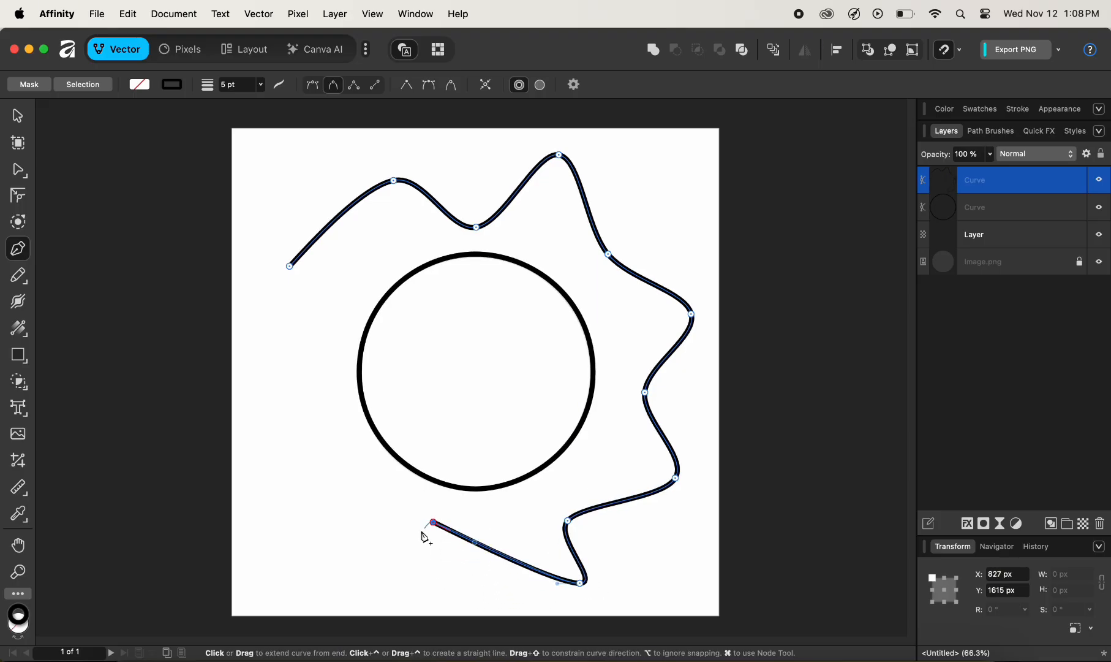
{"action": "left_click", "coordinate": [371, 582]}
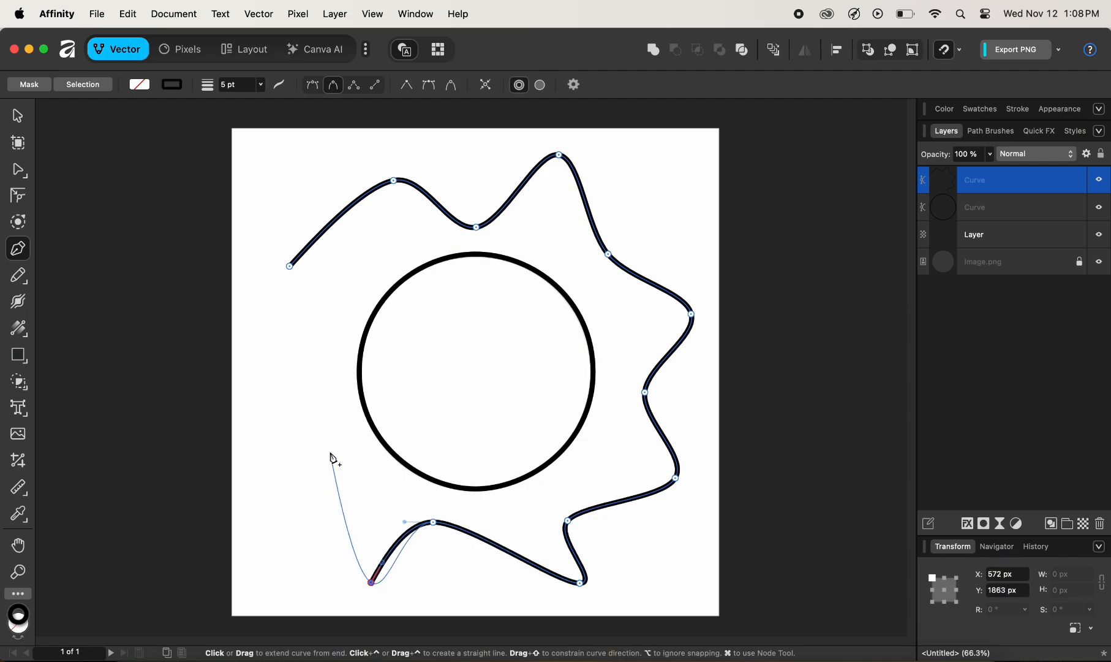
{"action": "left_click", "coordinate": [336, 443]}
{"action": "left_click", "coordinate": [257, 420]}
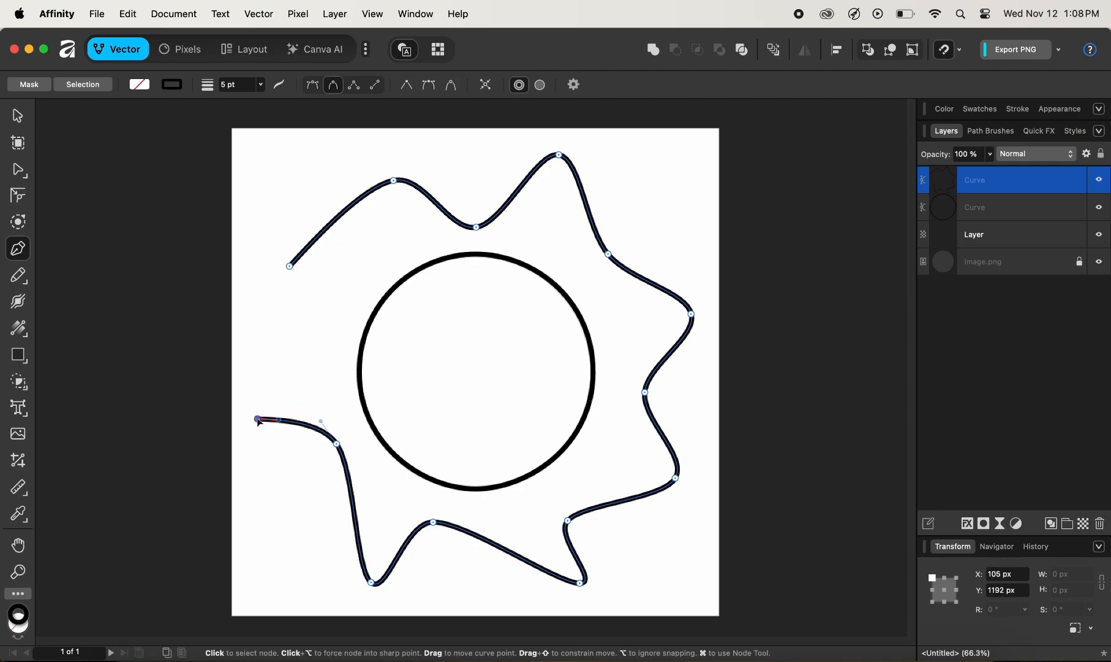
{"action": "left_click", "coordinate": [320, 337]}
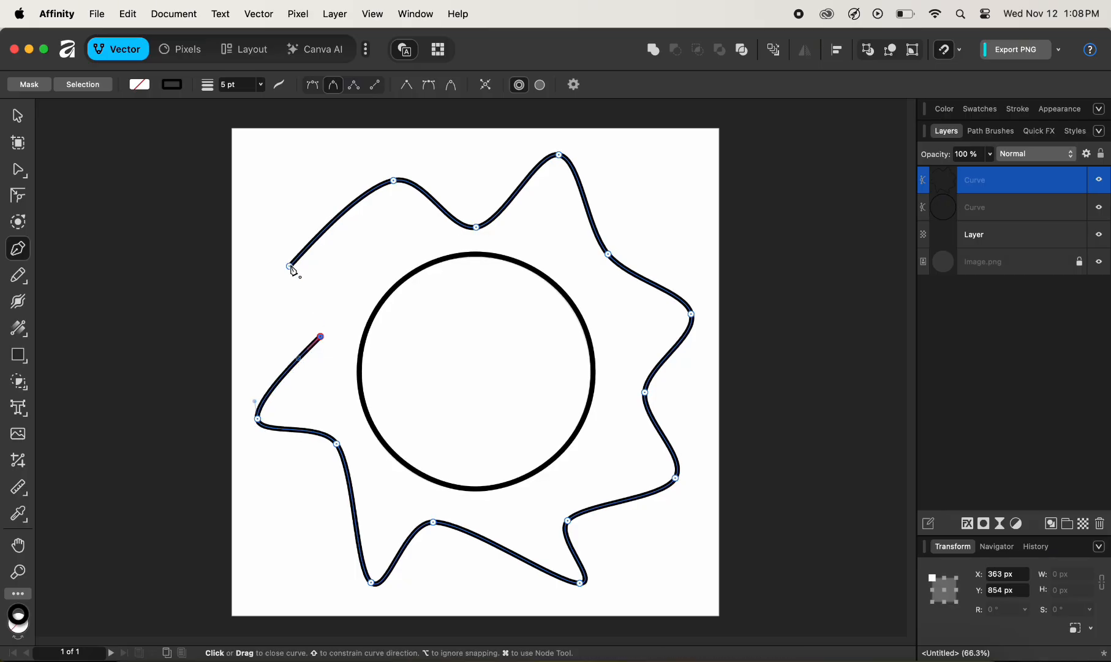
{"action": "left_click", "coordinate": [290, 267]}
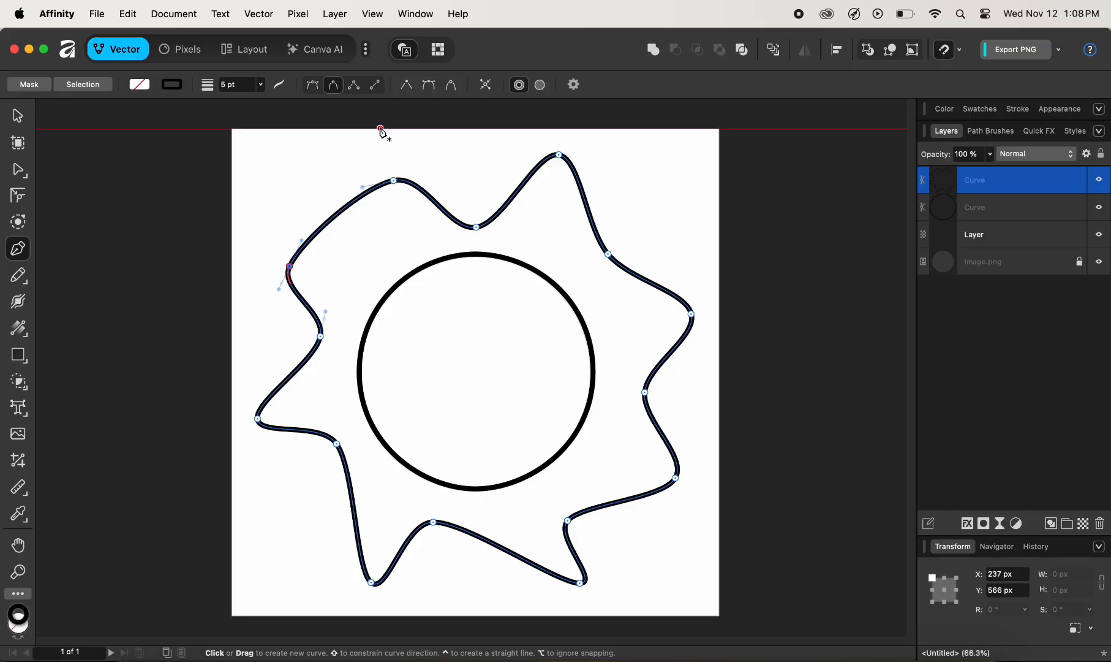
Step: With the Pen in Polygon mode, draw a small closed triangle in the circle's upper-left area, starting at about X 709, Y 922 px
{"action": "left_click", "coordinate": [354, 87]}
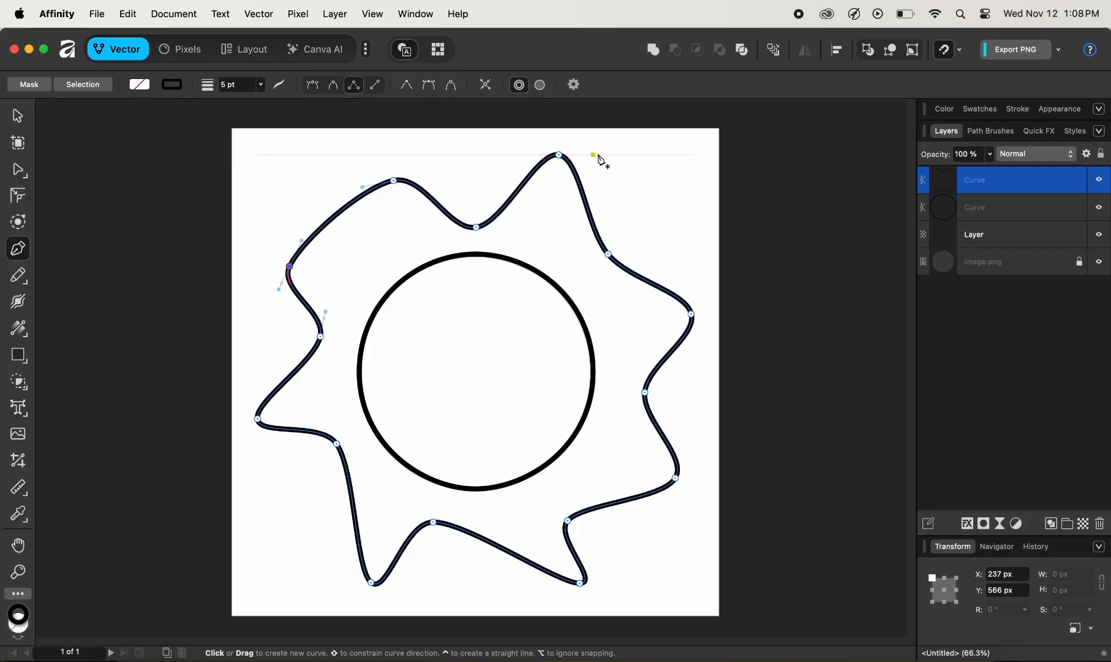
{"action": "left_click", "coordinate": [404, 353]}
{"action": "left_click", "coordinate": [429, 307]}
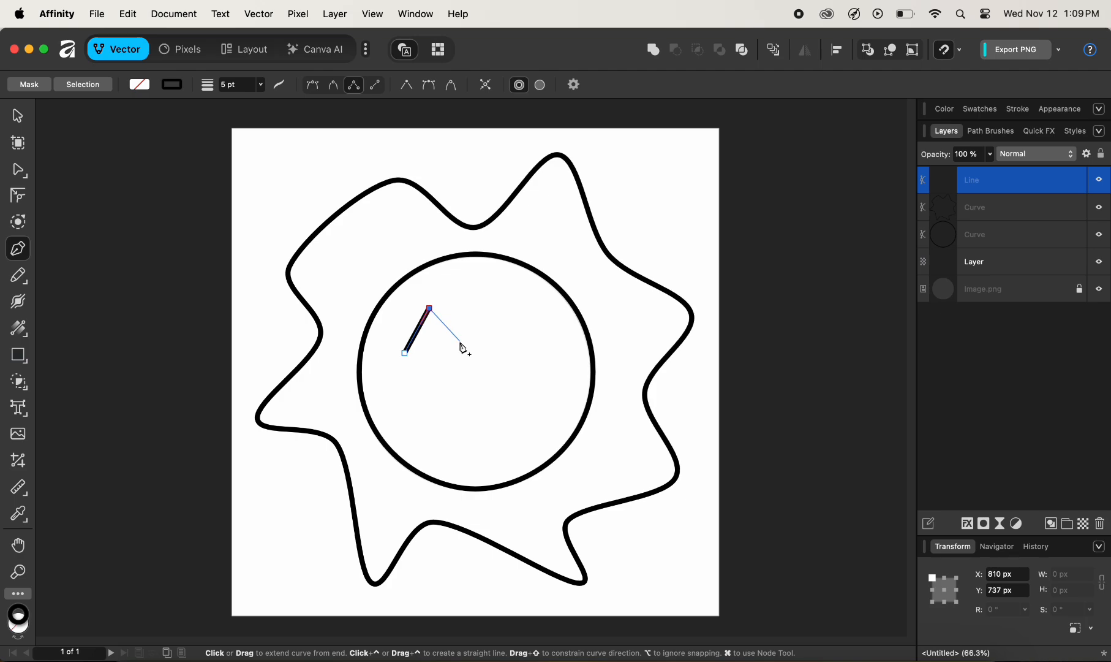
{"action": "left_click", "coordinate": [460, 341]}
{"action": "left_click", "coordinate": [404, 353]}
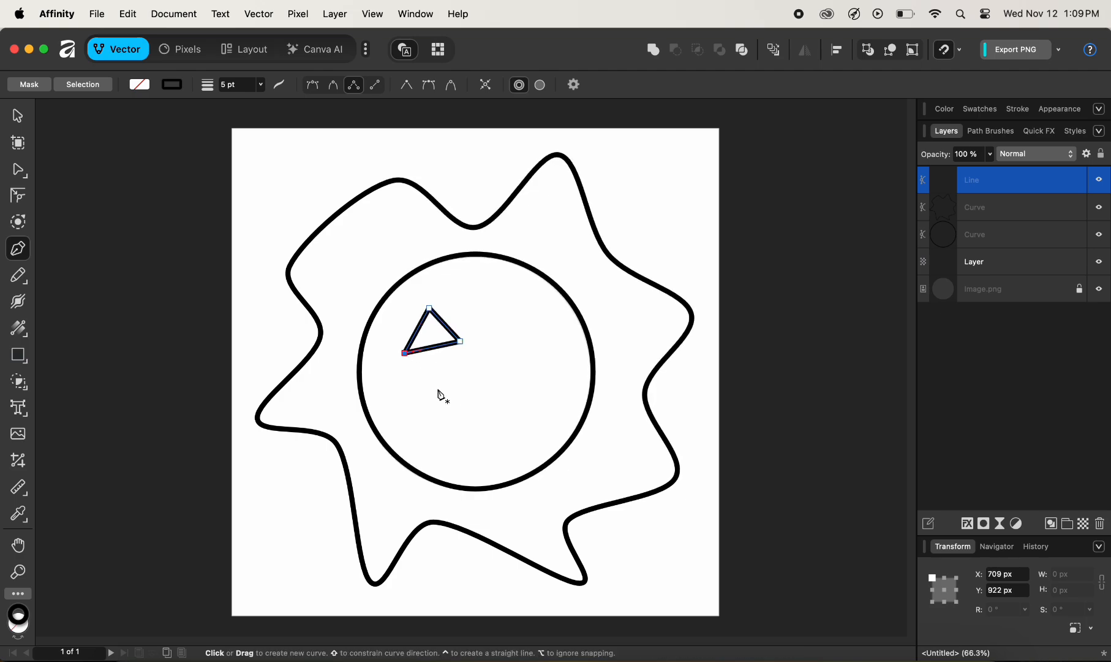
Step: Draw a small, slightly tilted closed four-sided polygon in the circle's upper-right area, starting at about X 1068, Y 737 px
{"action": "left_click", "coordinate": [492, 308]}
{"action": "left_click", "coordinate": [534, 299]}
{"action": "left_click", "coordinate": [539, 336]}
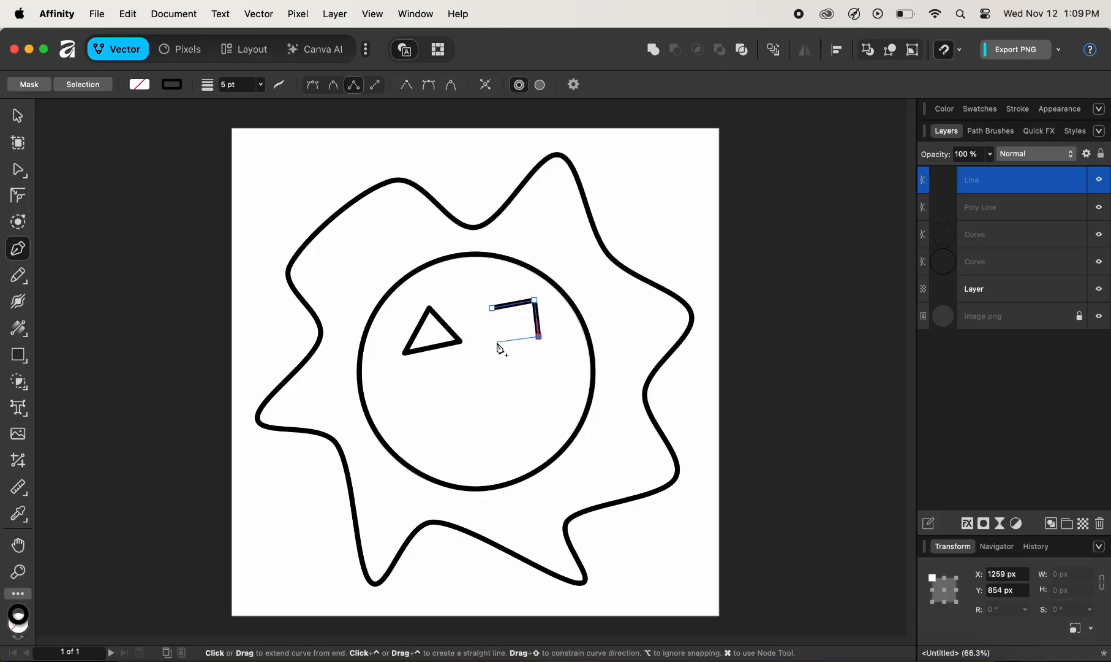
{"action": "left_click", "coordinate": [498, 344]}
{"action": "left_click", "coordinate": [492, 307]}
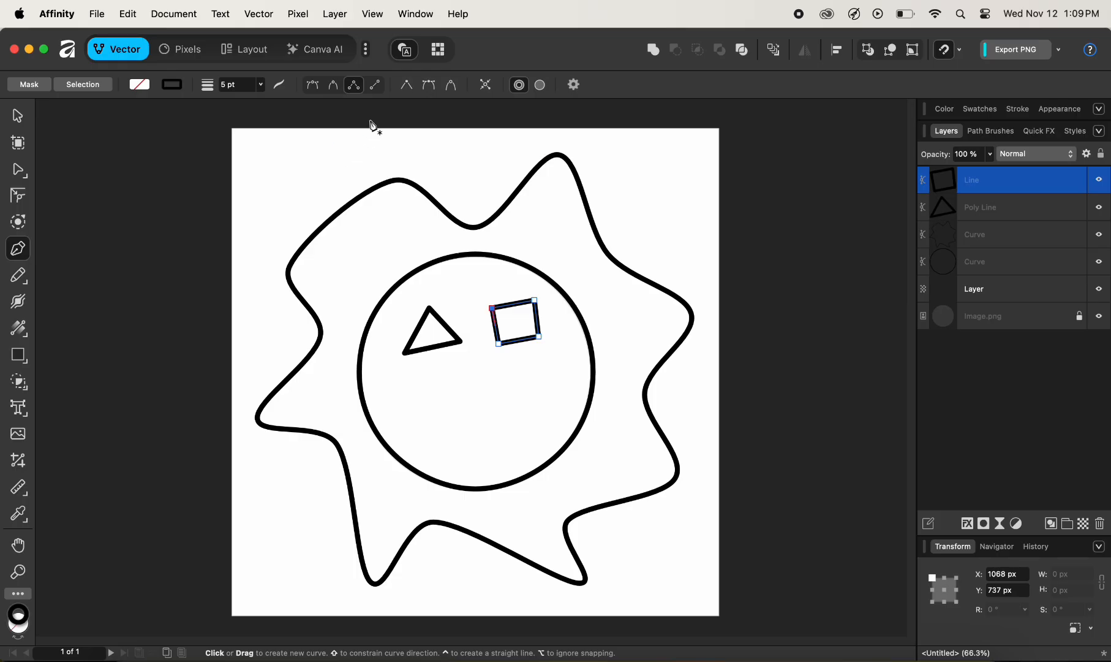
Step: With the Pen in Line mode, draw a single nearly horizontal line in the circle's lower half, centred below the triangle and the four-sided shape
{"action": "left_click", "coordinate": [374, 87]}
{"action": "left_click", "coordinate": [443, 429]}
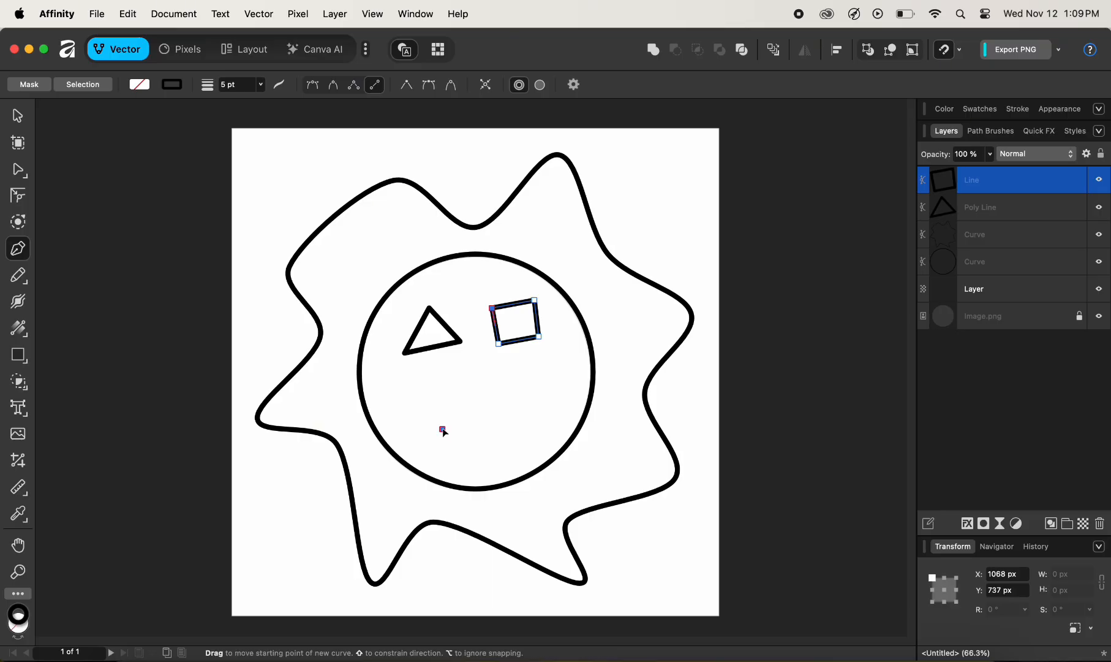
{"action": "left_click", "coordinate": [522, 428]}
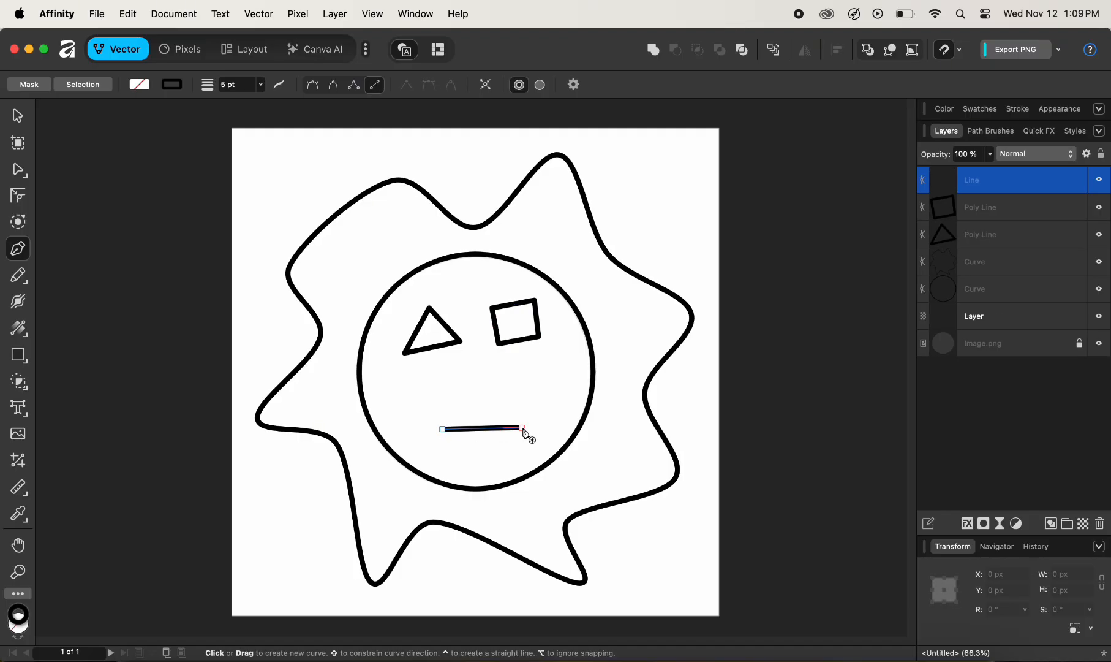